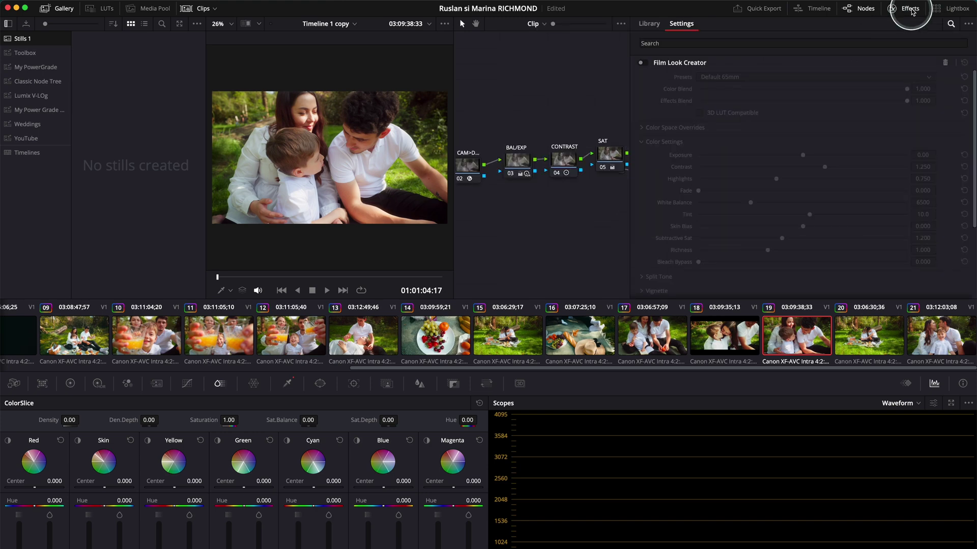
Hide the Effects panel to show the full node tree, and move node 17 slightly down-left.
{"action": "left_click", "coordinate": [910, 11]}
{"action": "left_click", "coordinate": [911, 11]}
{"action": "left_click", "coordinate": [910, 11]}
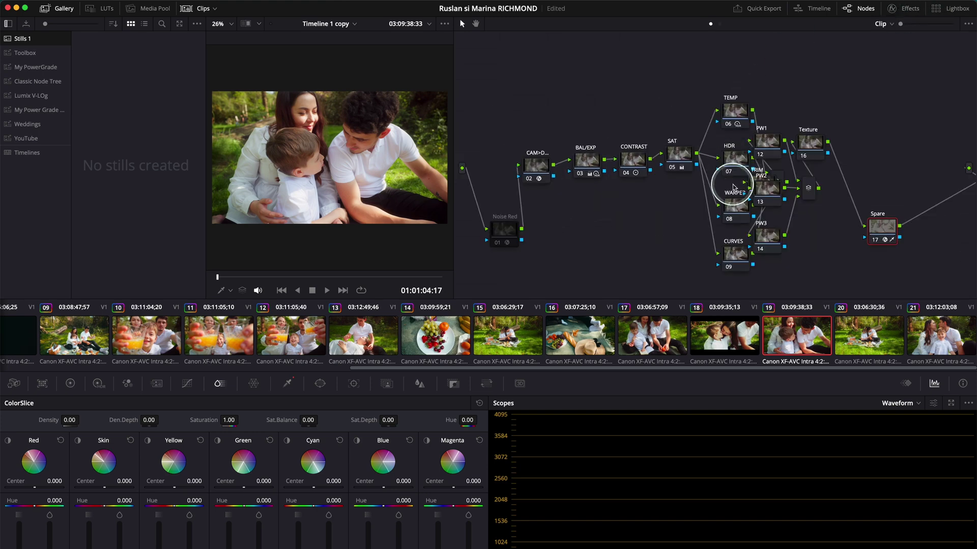
{"action": "left_click_drag", "start_coordinate": [780, 213], "coordinate": [754, 228]}
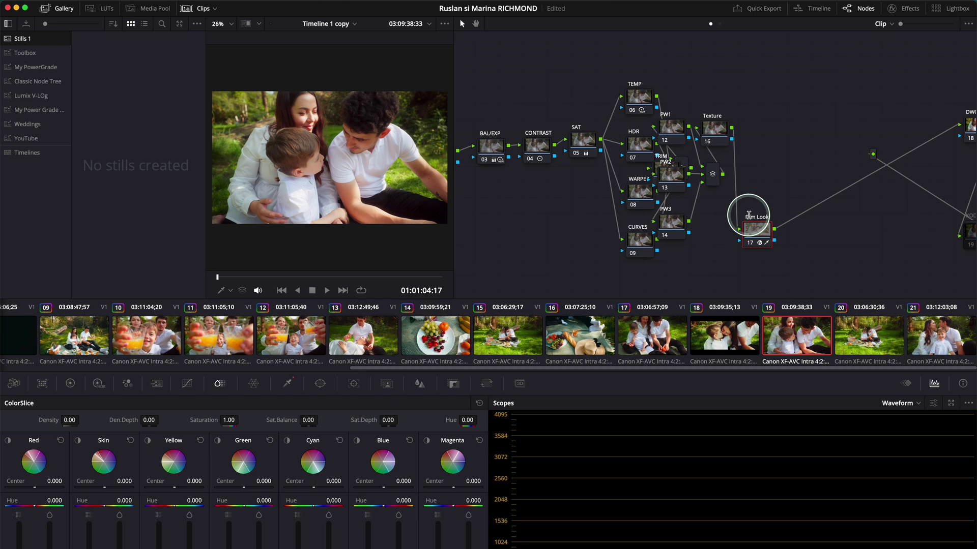
{"action": "left_click", "coordinate": [914, 8]}
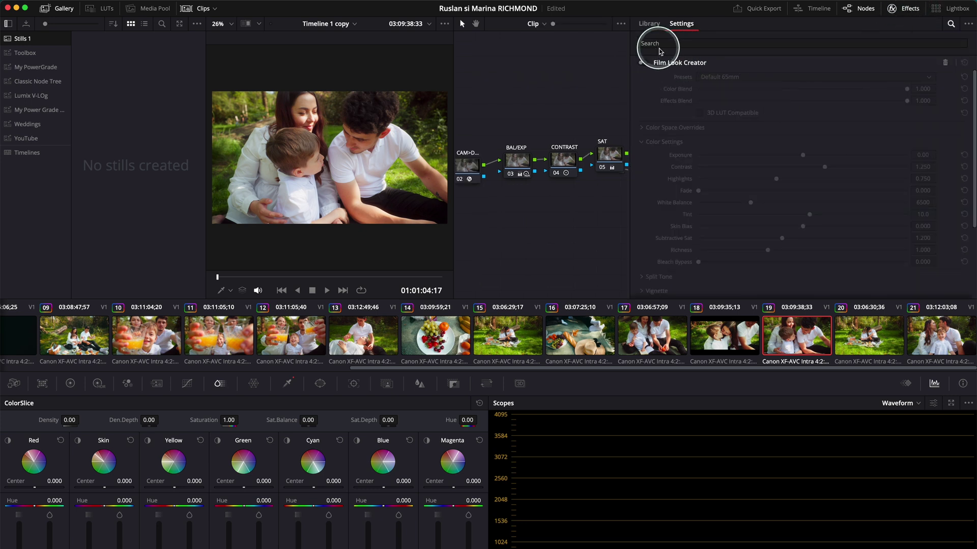
Search the Effects library for 'fil' and drop Film Look Creator onto node 17 Film Look.
{"action": "left_click", "coordinate": [779, 43]}
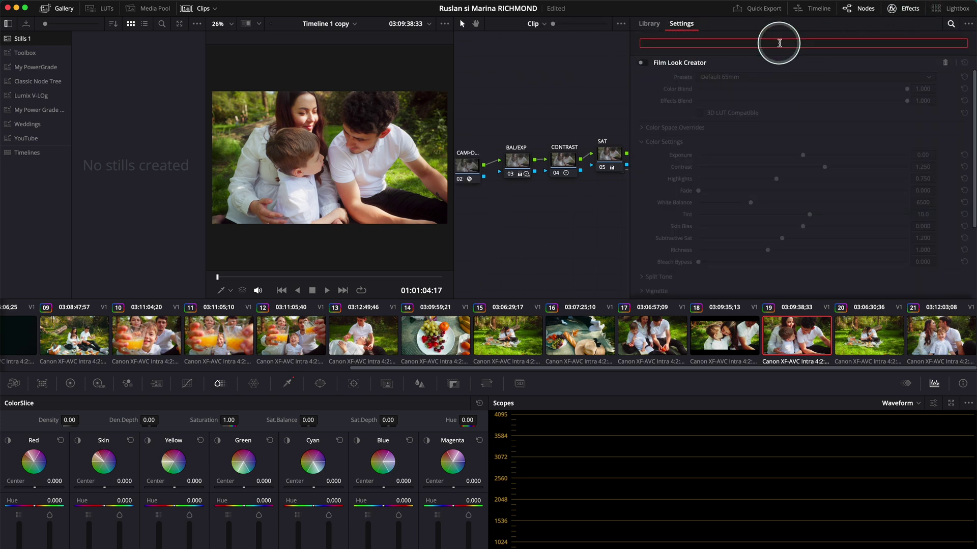
{"action": "type", "text": "film"}
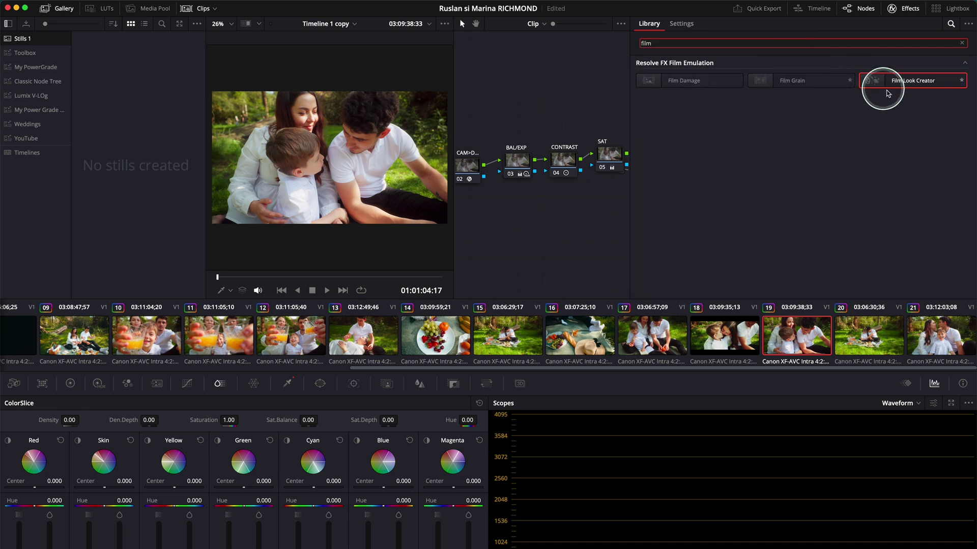
{"action": "left_click_drag", "start_coordinate": [913, 85], "coordinate": [575, 199]}
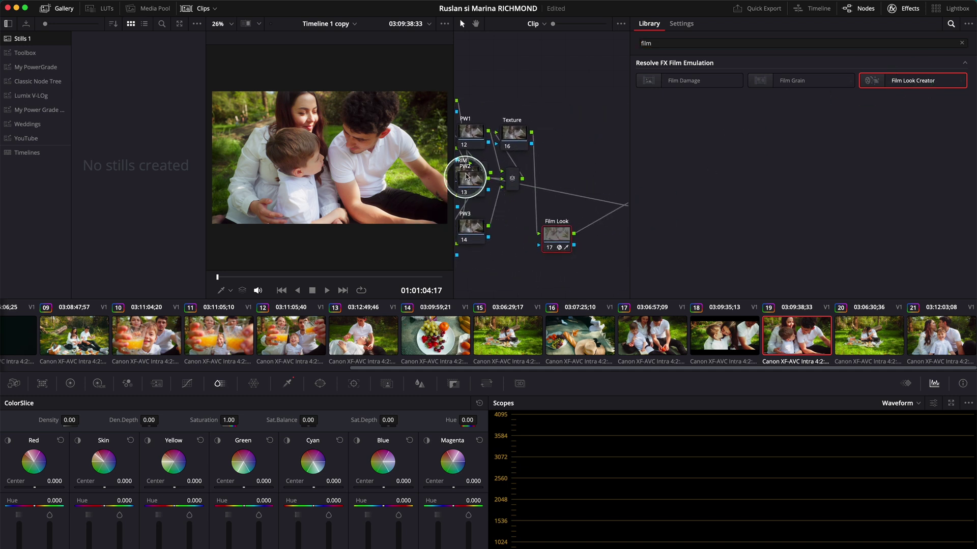
{"action": "left_click_drag", "start_coordinate": [925, 74], "coordinate": [556, 242]}
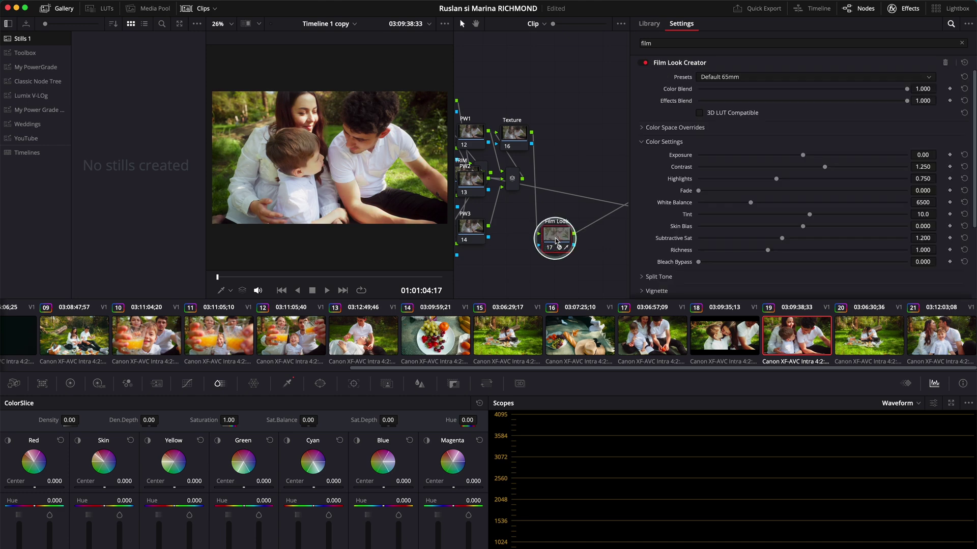
Bypass the effect to compare, try the Cinematic preset, then settle on Default 35mm.
{"action": "left_click", "coordinate": [645, 63]}
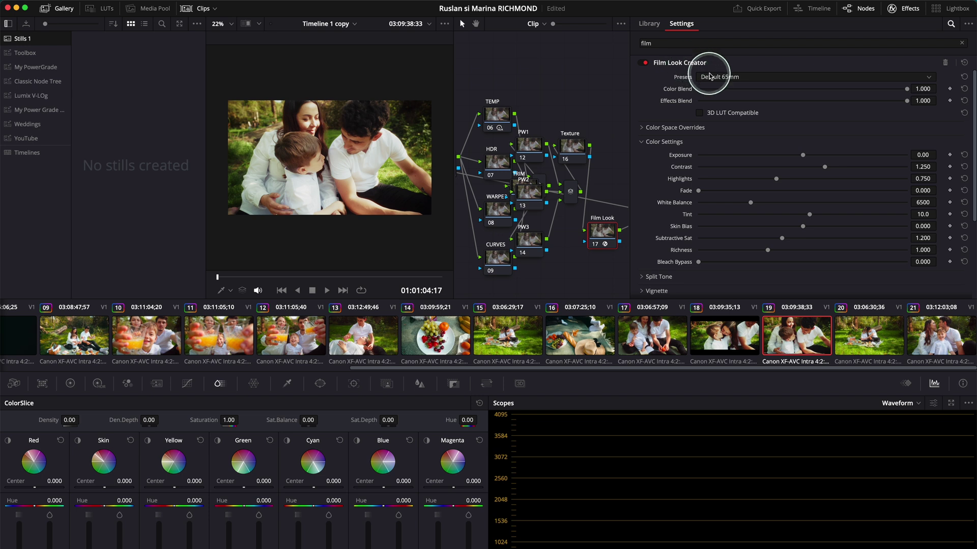
{"action": "left_click", "coordinate": [710, 78]}
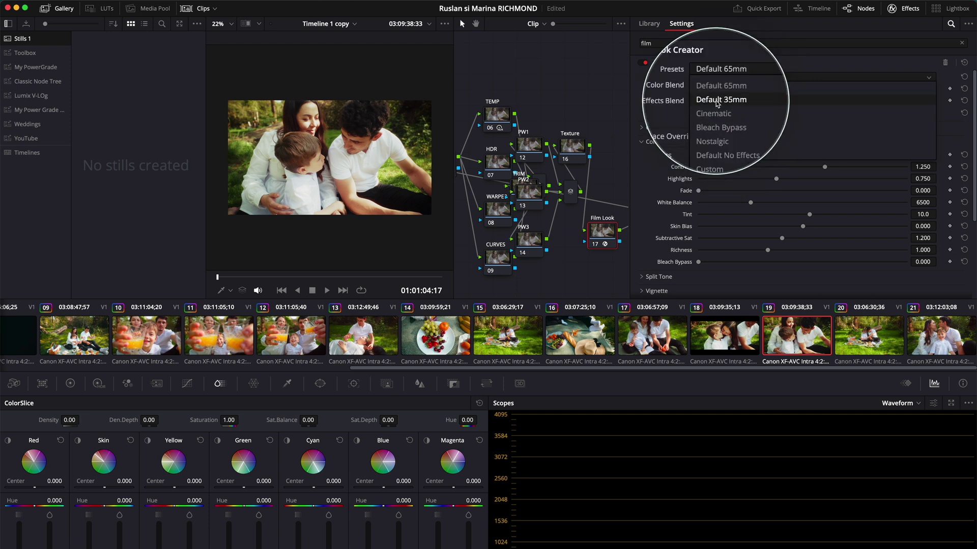
{"action": "left_click", "coordinate": [717, 101]}
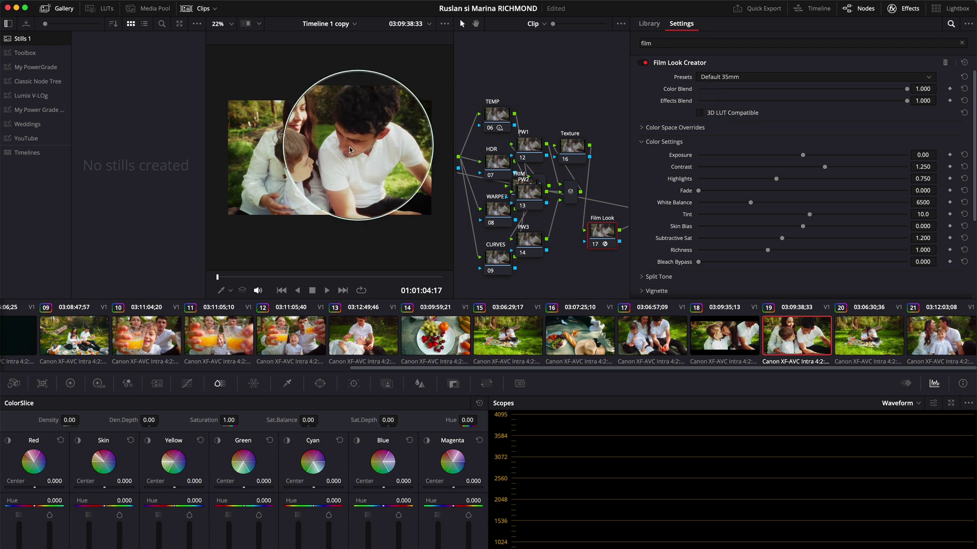
{"action": "left_click", "coordinate": [716, 79]}
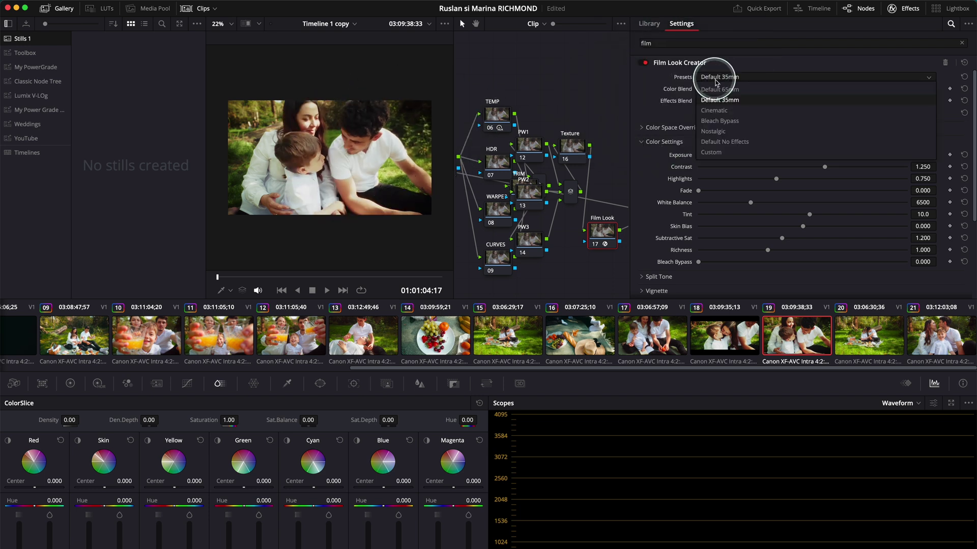
{"action": "left_click", "coordinate": [716, 111]}
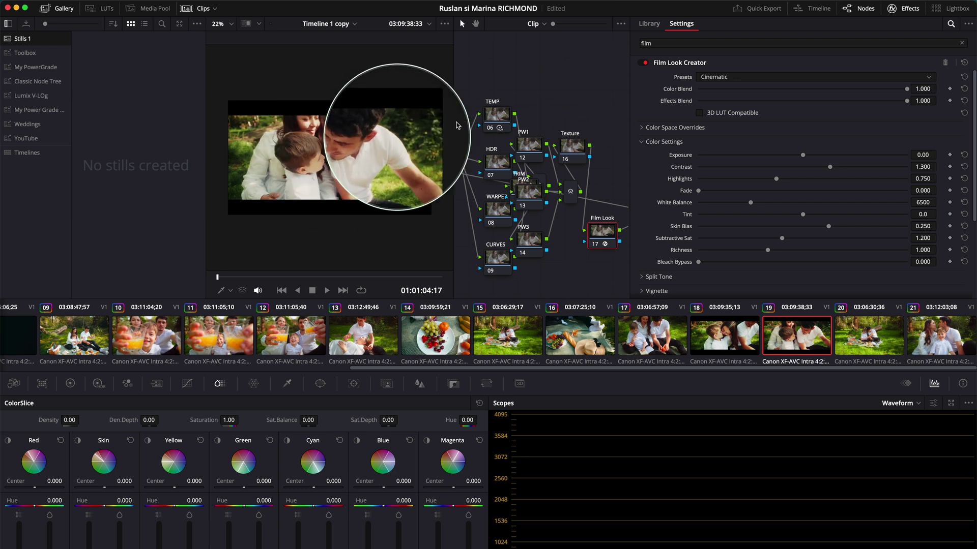
{"action": "left_click", "coordinate": [717, 79]}
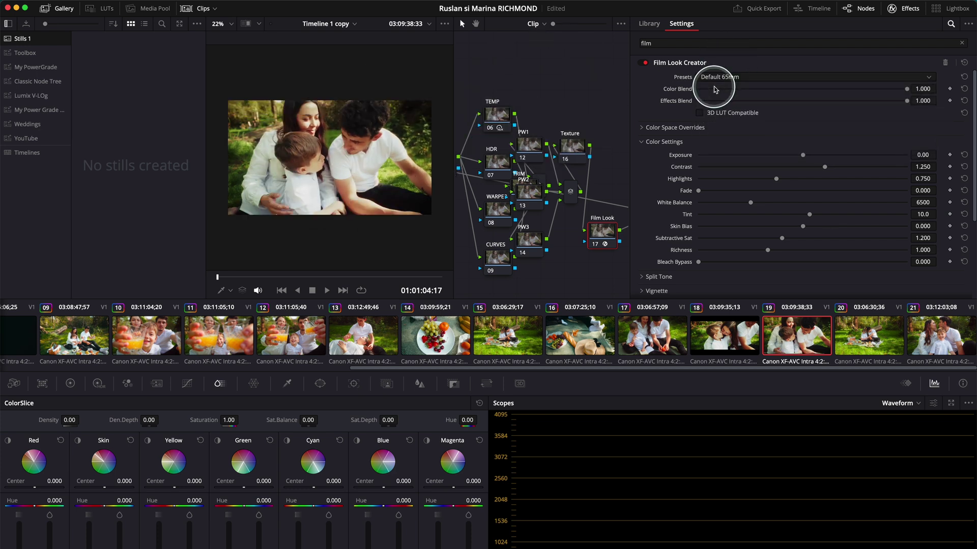
{"action": "left_click", "coordinate": [718, 109]}
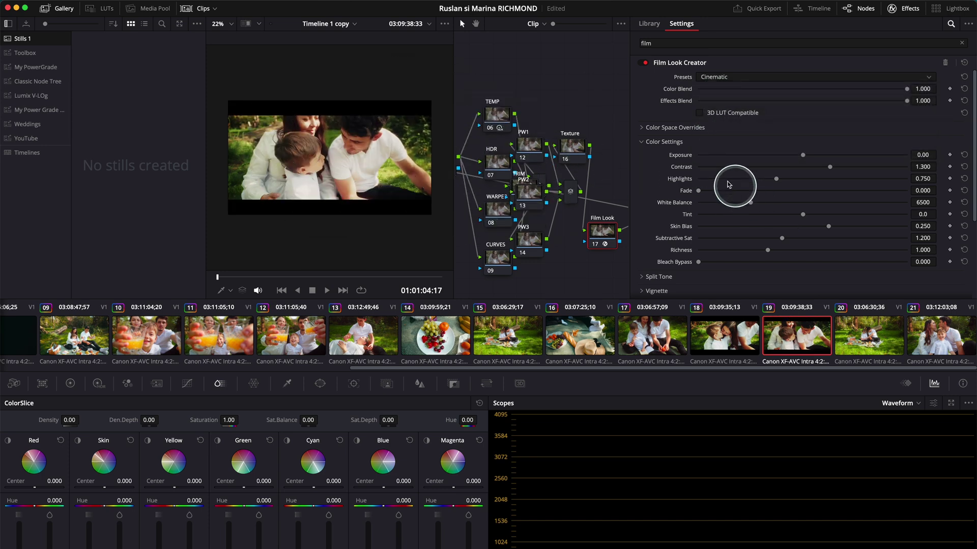
{"action": "left_click", "coordinate": [719, 77]}
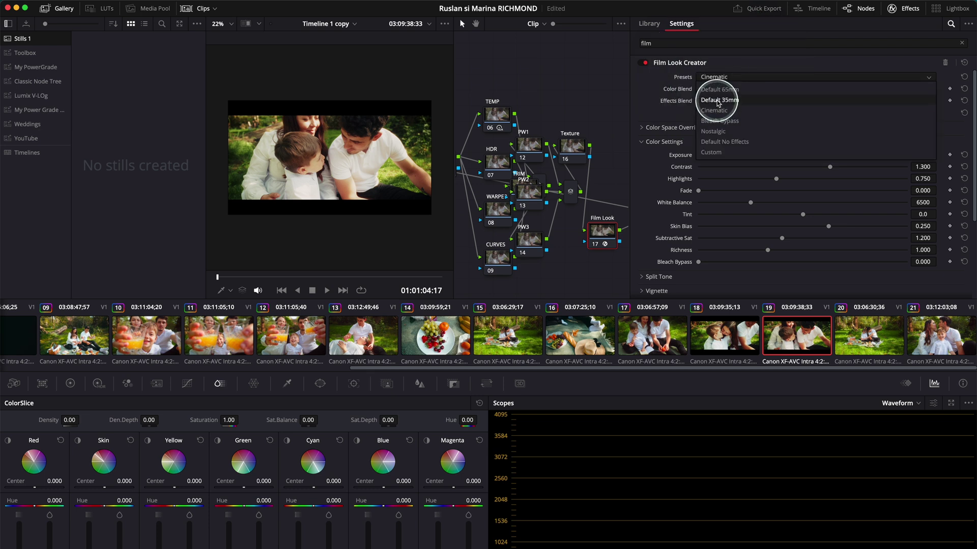
{"action": "left_click", "coordinate": [718, 100]}
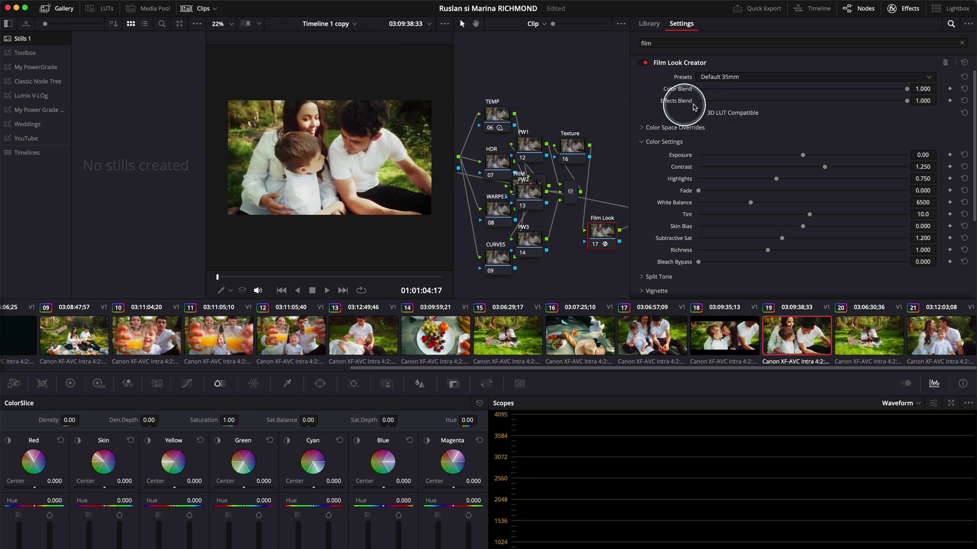
Set Exposure to 0.08, Highlights to 0.790 and Fade to 0.178 in Color Settings.
{"action": "left_click", "coordinate": [643, 128]}
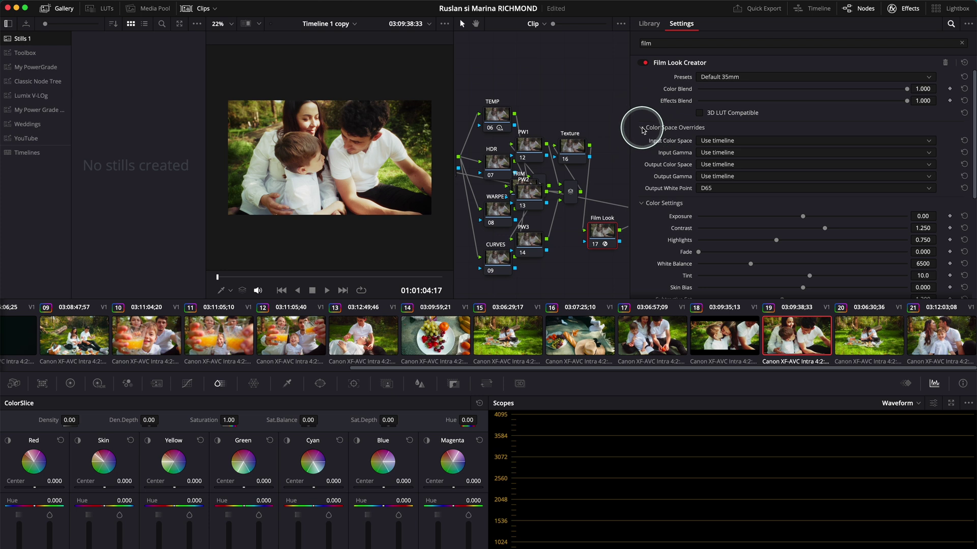
{"action": "left_click", "coordinate": [642, 129]}
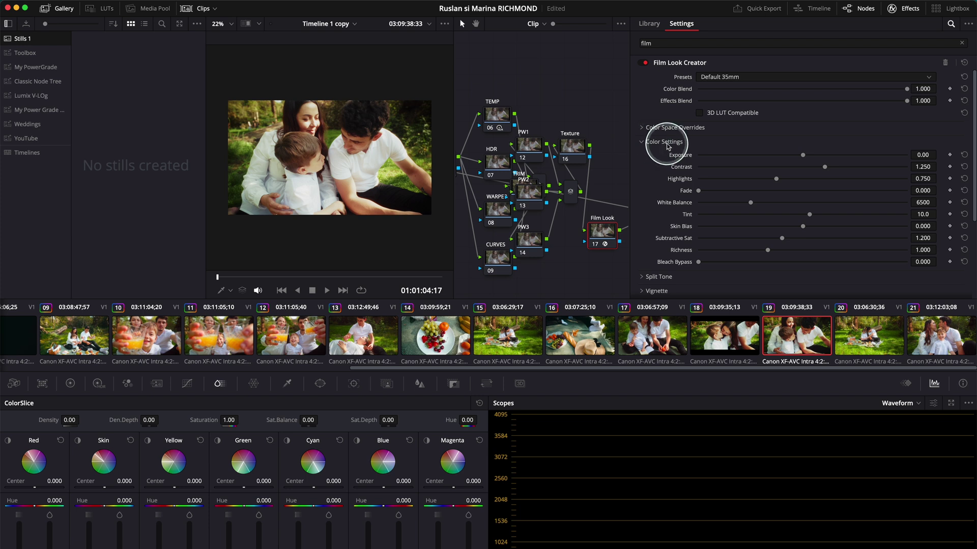
{"action": "left_click_drag", "start_coordinate": [803, 155], "coordinate": [811, 156]}
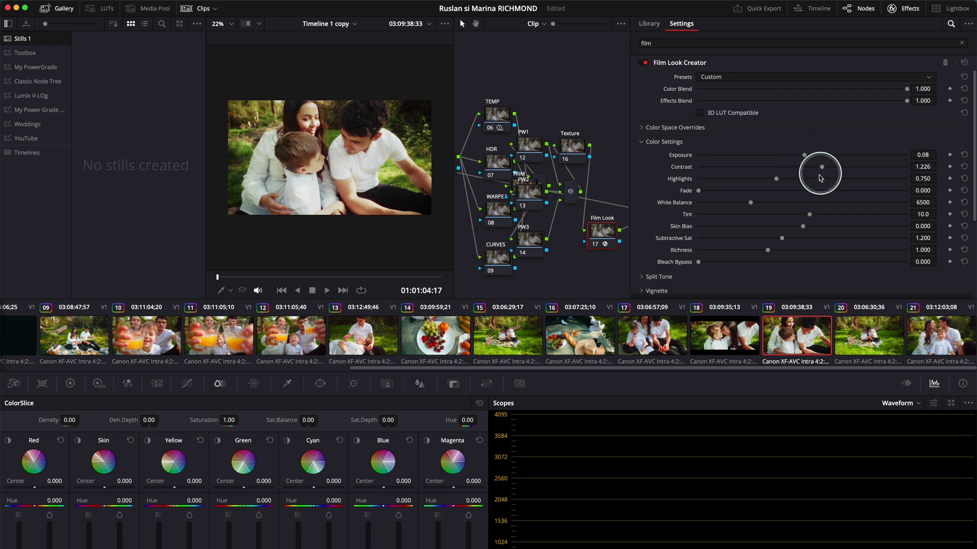
{"action": "left_click_drag", "start_coordinate": [780, 182], "coordinate": [792, 184]}
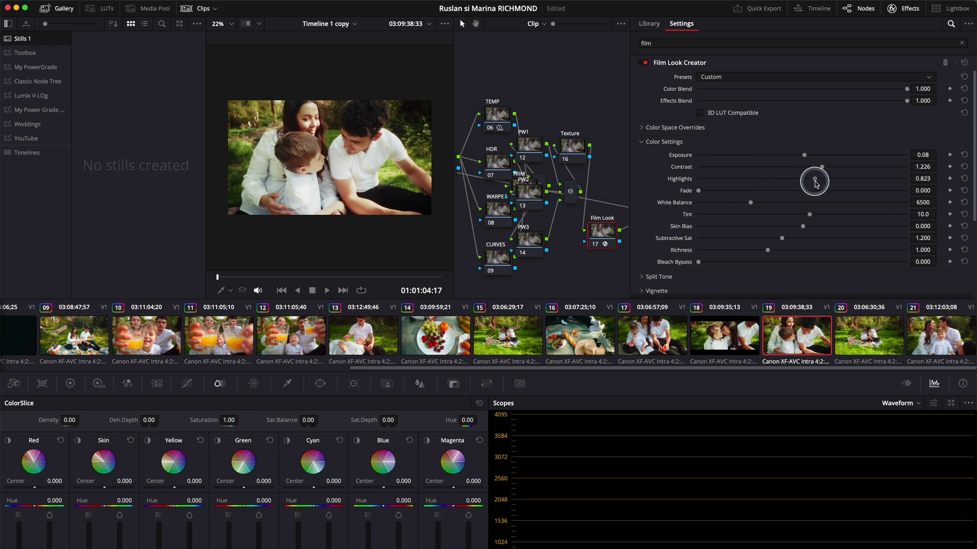
{"action": "scroll", "coordinate": [739, 214], "scroll_direction": "down", "scroll_amount": 2}
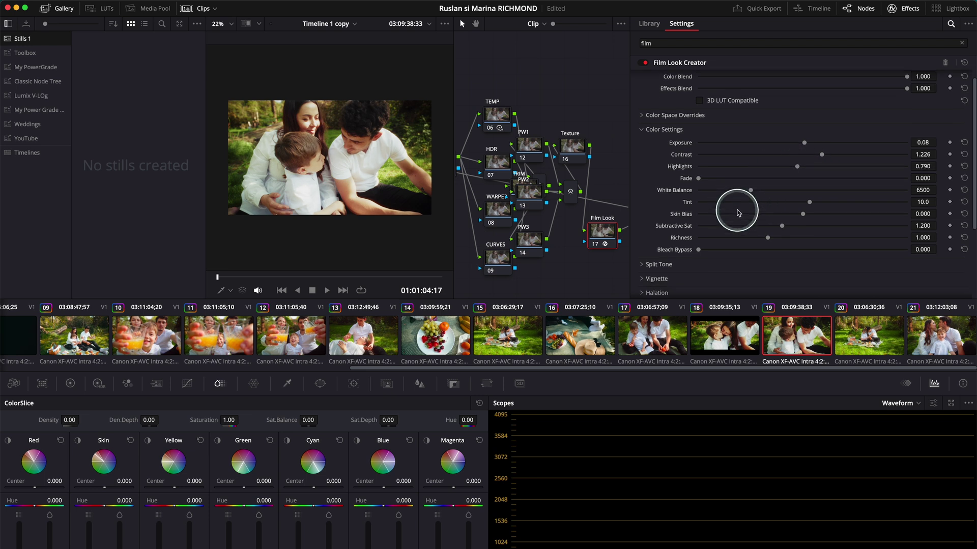
{"action": "left_click_drag", "start_coordinate": [699, 153], "coordinate": [710, 156]}
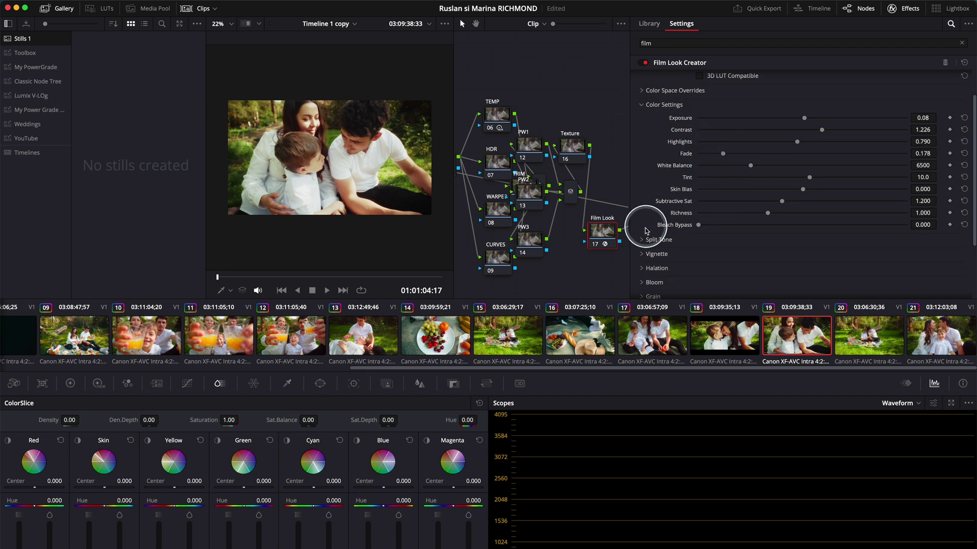
Turn on Split Tone with Amount 0.369, Hue Angle 105.8 and Pivot 0.321.
{"action": "left_click", "coordinate": [642, 244]}
{"action": "scroll", "coordinate": [681, 237], "scroll_direction": "down", "scroll_amount": 2}
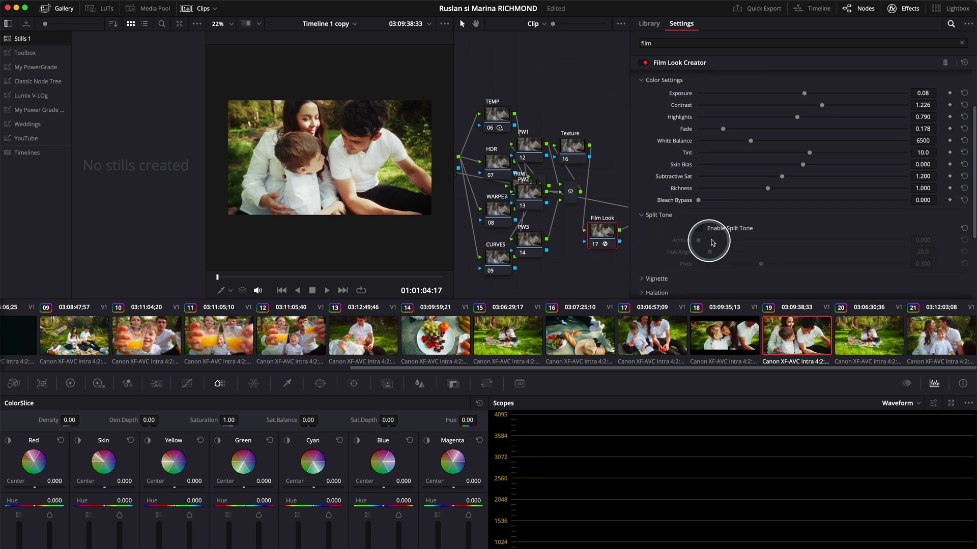
{"action": "scroll", "coordinate": [700, 224], "scroll_direction": "down", "scroll_amount": 4}
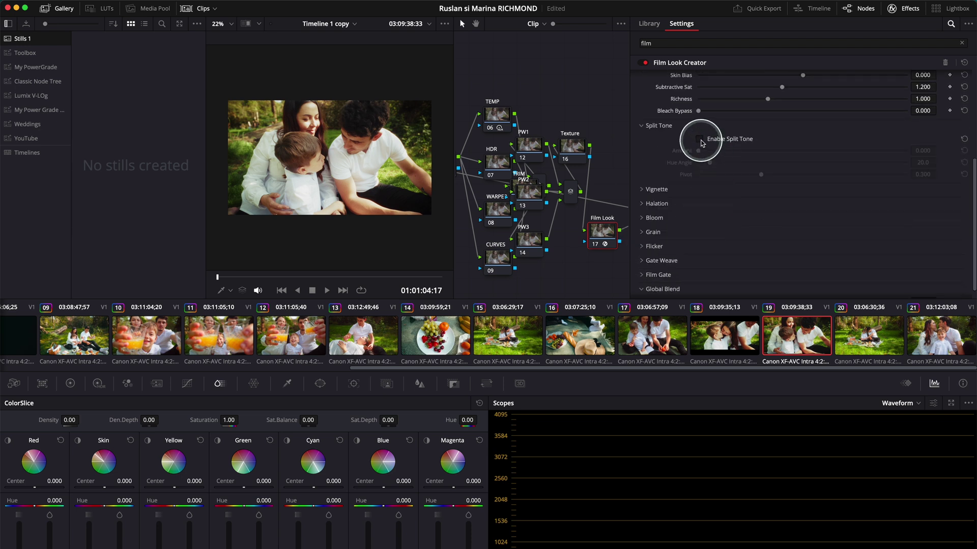
{"action": "left_click", "coordinate": [700, 141]}
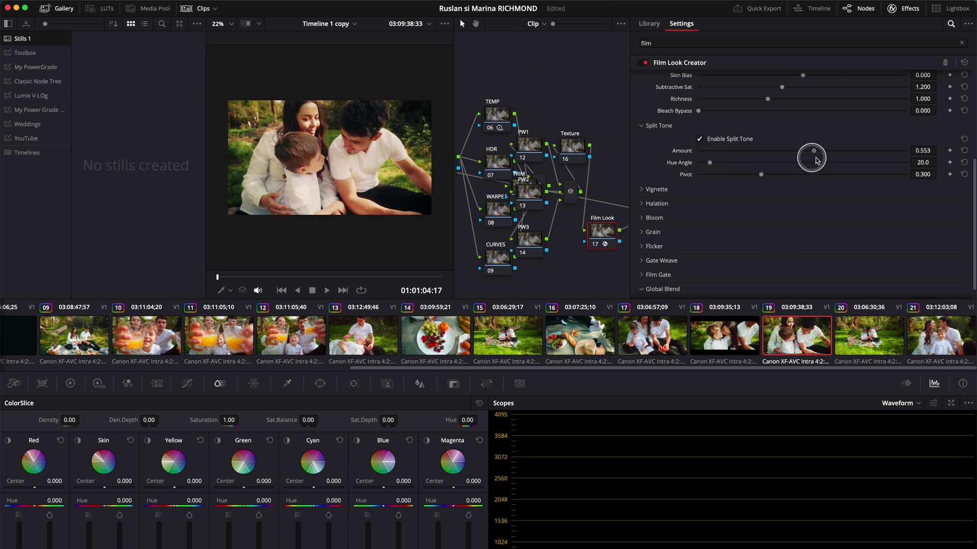
{"action": "left_click_drag", "start_coordinate": [815, 156], "coordinate": [794, 153]}
{"action": "left_click_drag", "start_coordinate": [709, 162], "coordinate": [765, 169]}
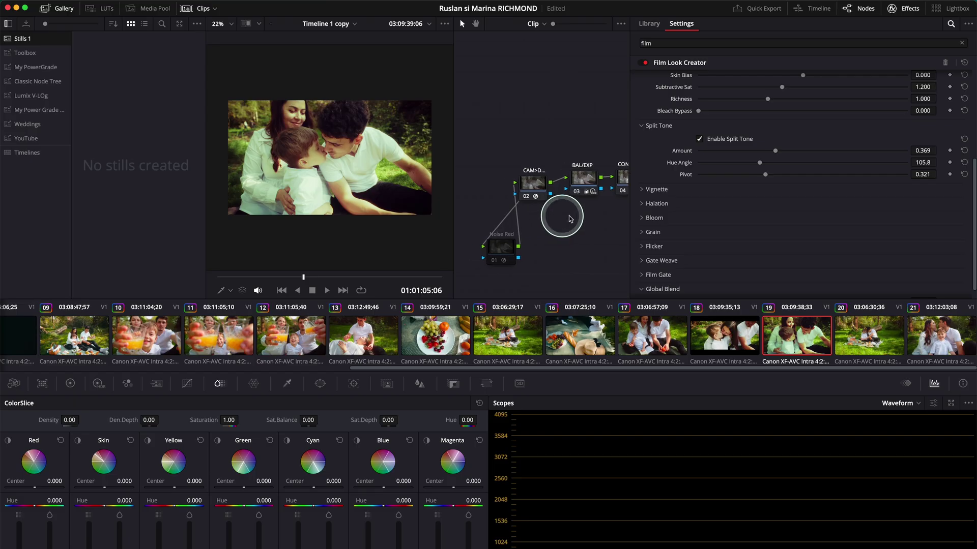
{"action": "scroll", "coordinate": [576, 211], "scroll_direction": "right", "scroll_amount": 3}
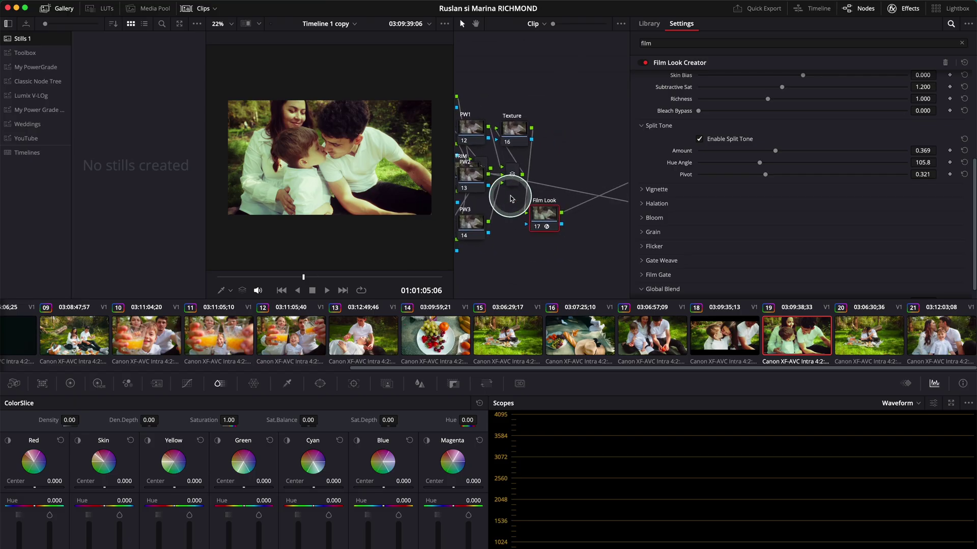
{"action": "left_click", "coordinate": [699, 139]}
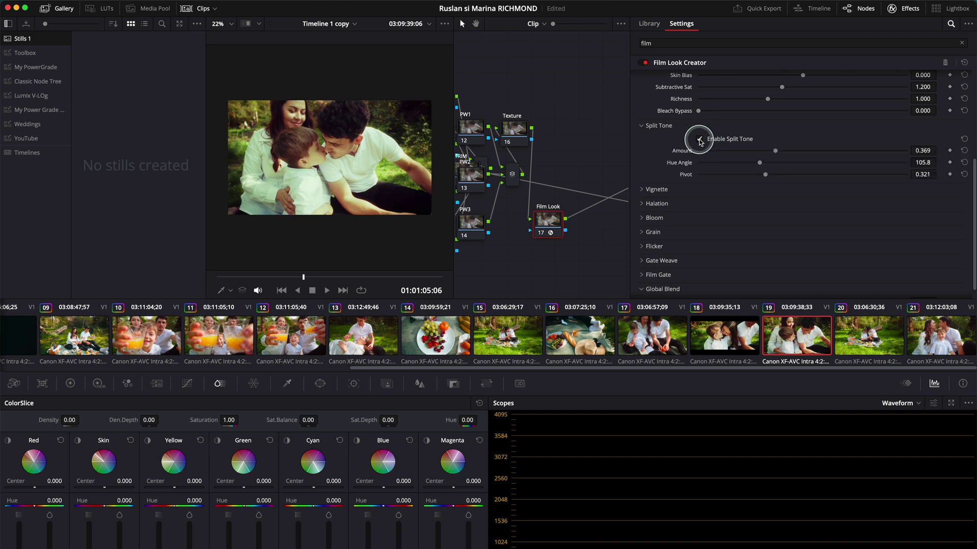
{"action": "left_click", "coordinate": [641, 126]}
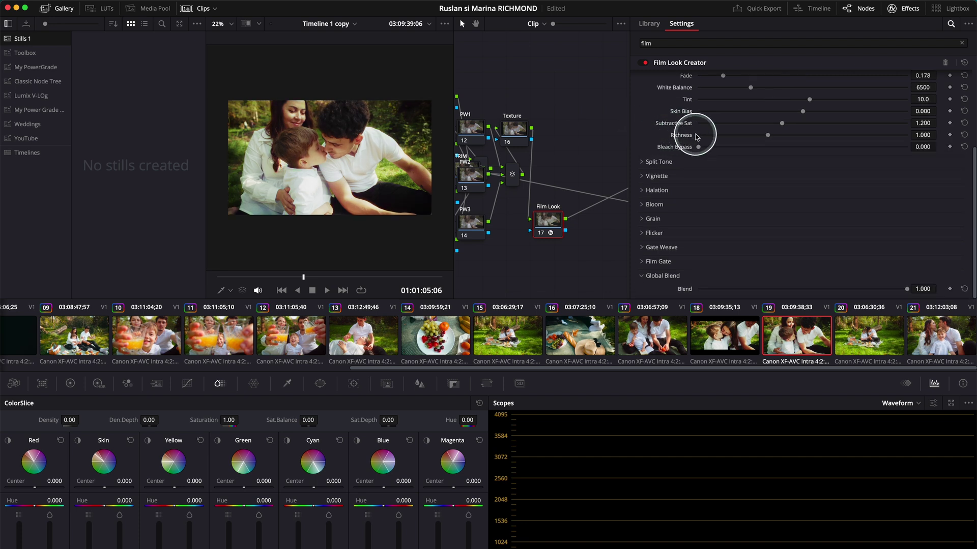
Enable the vignette and raise its Amount to 0.618, keeping Size at 0.500.
{"action": "left_click", "coordinate": [648, 177]}
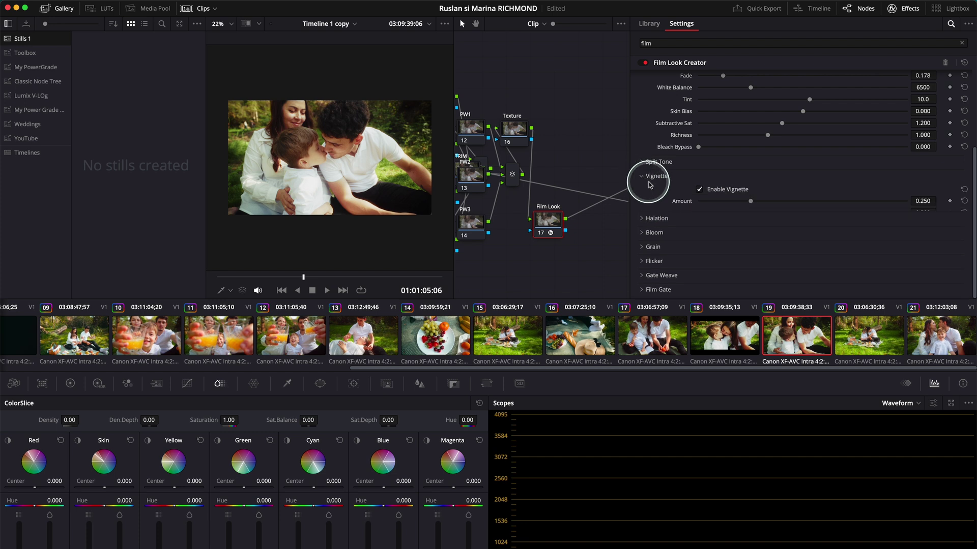
{"action": "left_click", "coordinate": [703, 192]}
{"action": "left_click_drag", "start_coordinate": [750, 201], "coordinate": [806, 204]}
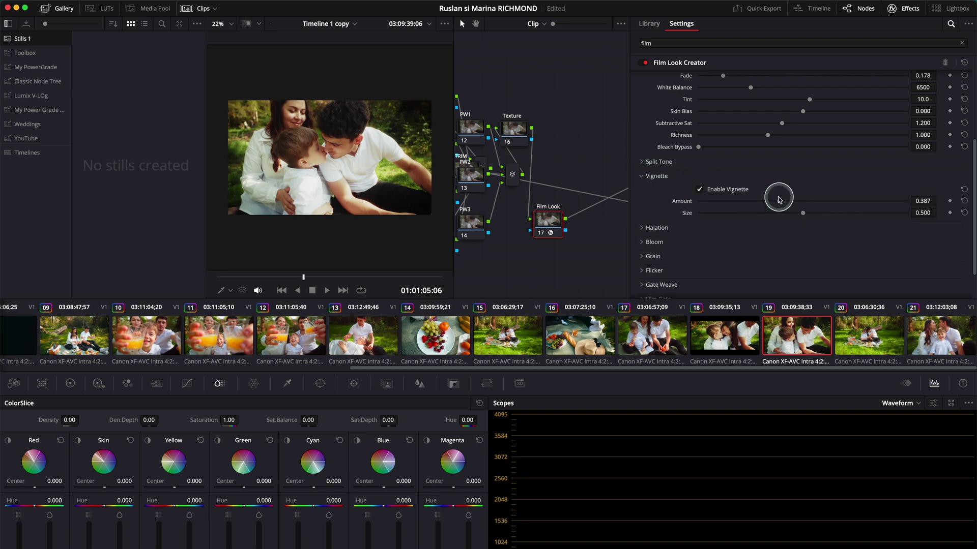
{"action": "left_click_drag", "start_coordinate": [798, 196], "coordinate": [827, 199]}
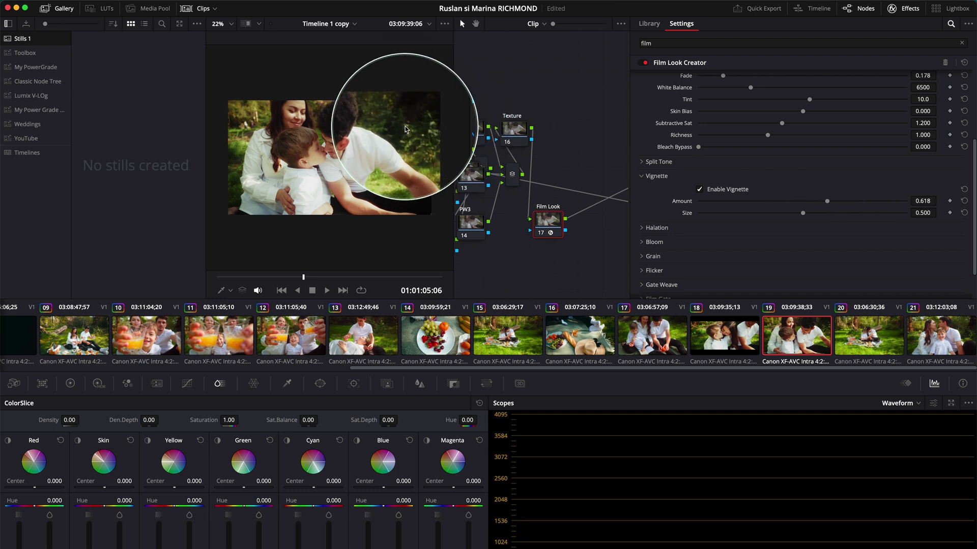
{"action": "left_click_drag", "start_coordinate": [829, 200], "coordinate": [827, 203]}
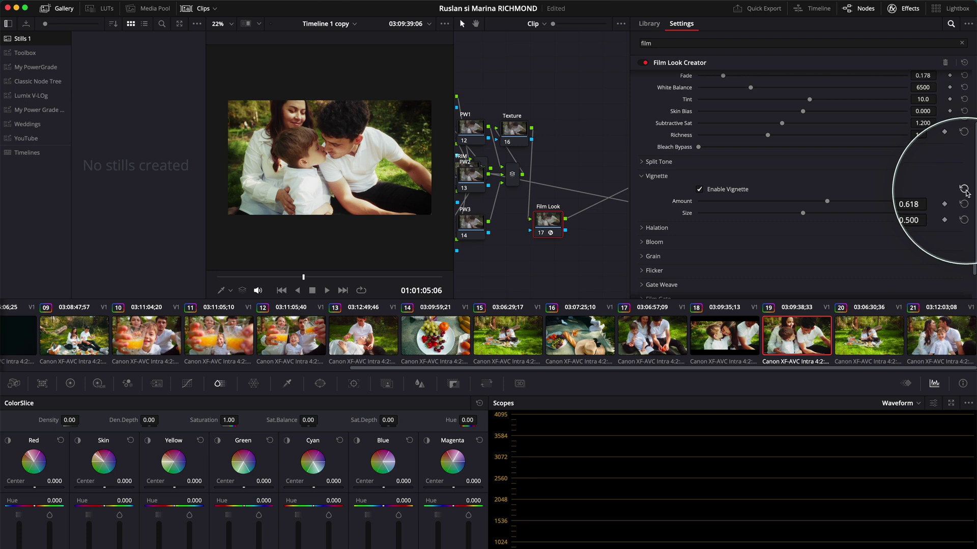
Expand the Halation section and switch halation off.
{"action": "left_click", "coordinate": [642, 230]}
{"action": "scroll", "coordinate": [727, 249], "scroll_direction": "down", "scroll_amount": 1}
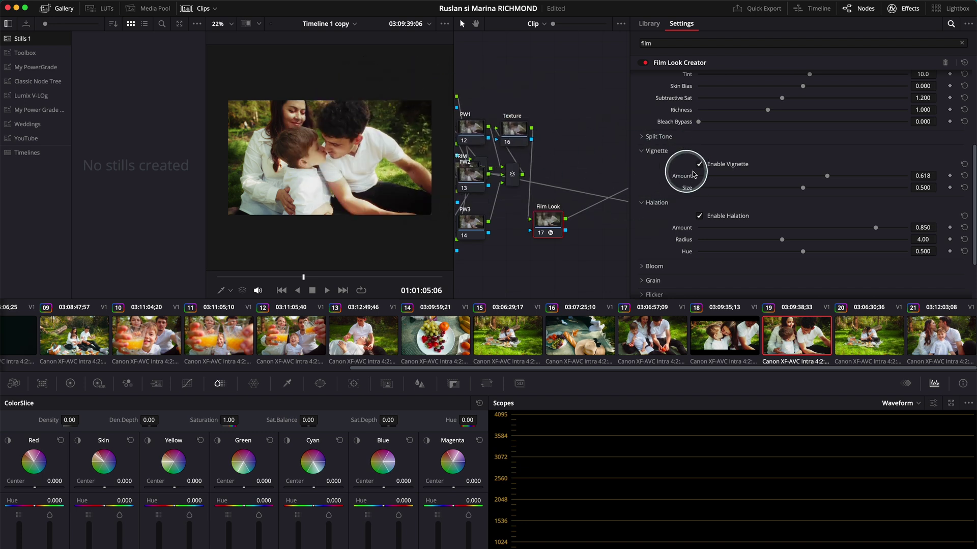
{"action": "scroll", "coordinate": [682, 213], "scroll_direction": "down", "scroll_amount": 2}
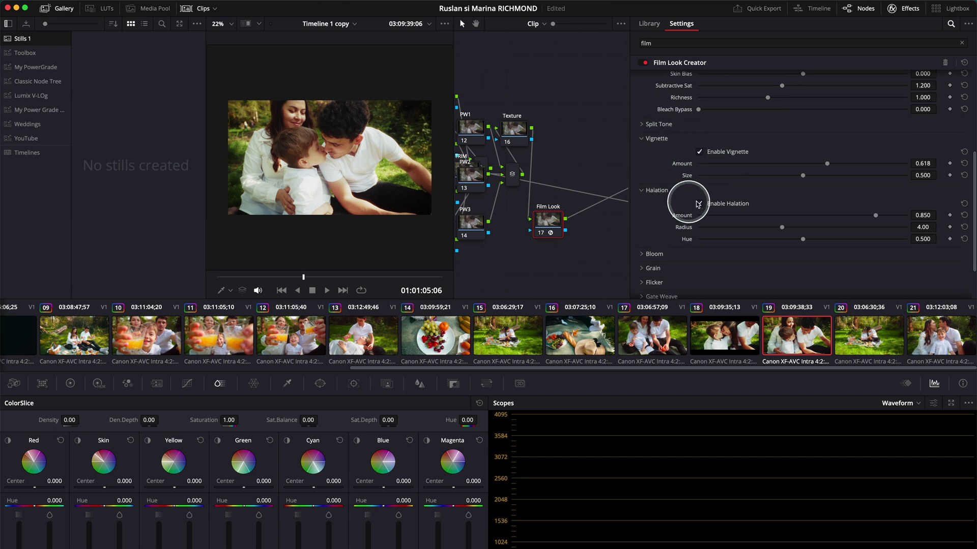
{"action": "left_click", "coordinate": [699, 198]}
Expand Bloom and turn it on to compare its glow at Amount 0.500, Radius 10.0.
{"action": "left_click", "coordinate": [644, 248]}
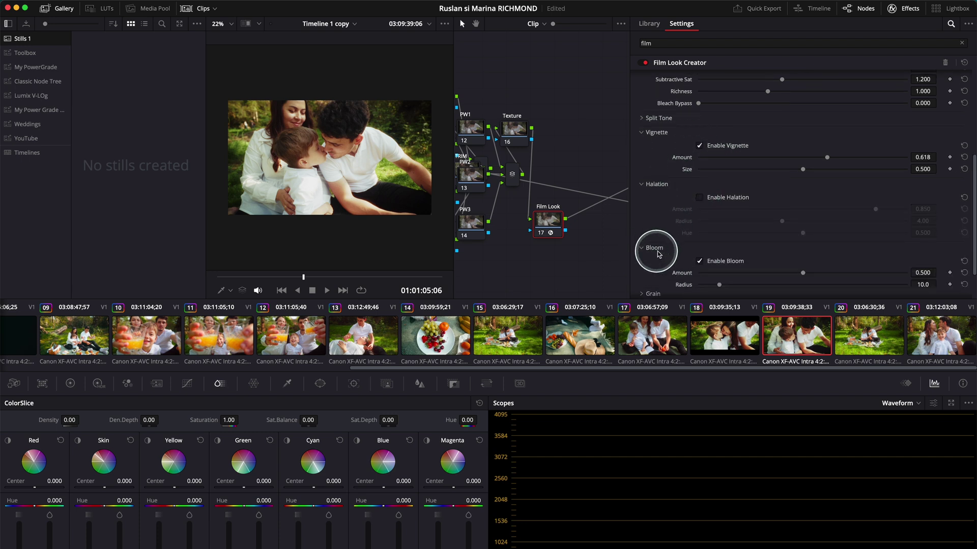
{"action": "scroll", "coordinate": [677, 244], "scroll_direction": "down", "scroll_amount": 4}
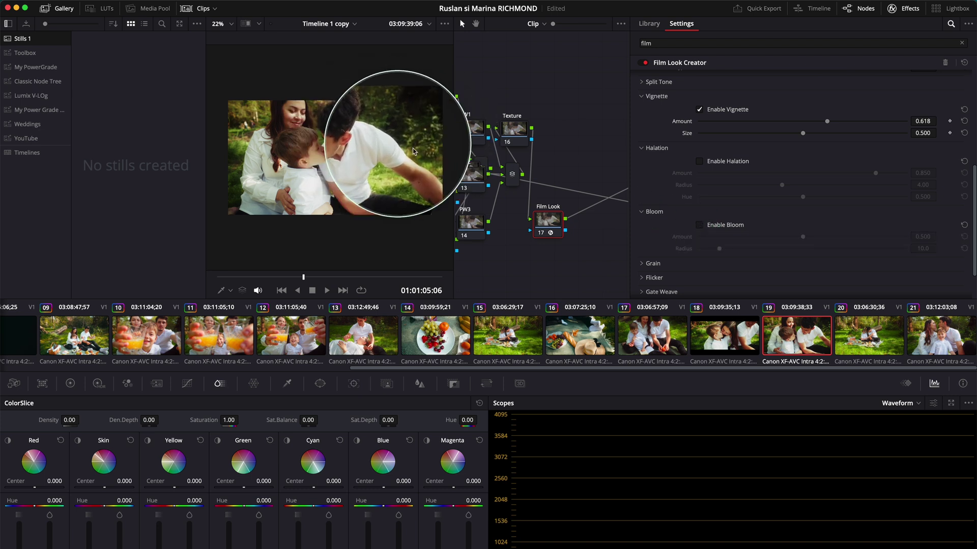
{"action": "left_click", "coordinate": [699, 224]}
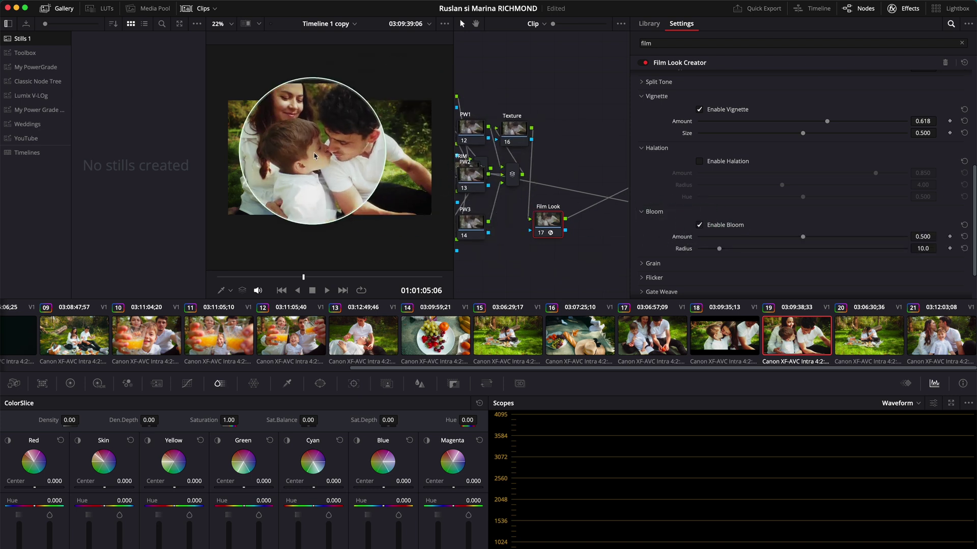
{"action": "scroll", "coordinate": [708, 237], "scroll_direction": "down", "scroll_amount": 1}
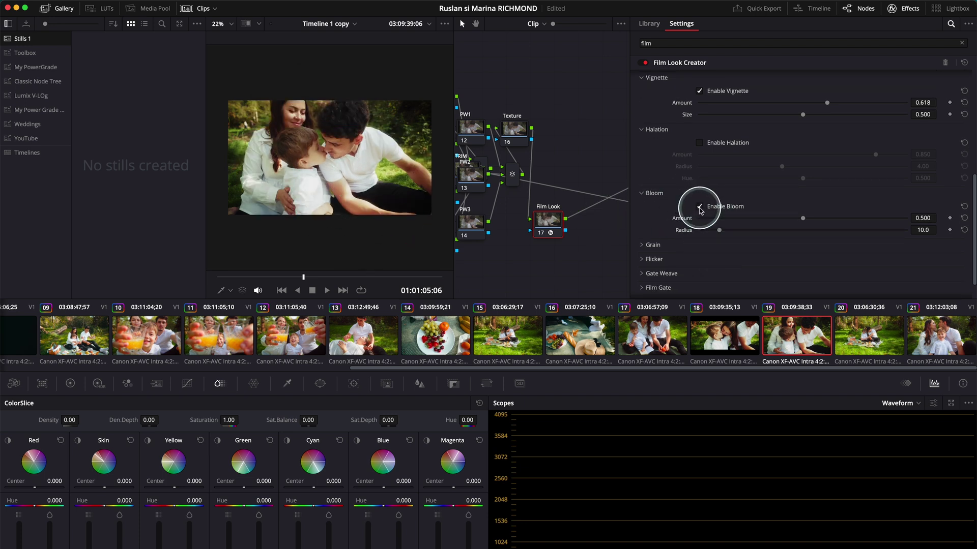
Enable Grain with the 8mm preset (Size 6.500), preview a later frame, and copy Film Look to the next clip.
{"action": "scroll", "coordinate": [663, 223], "scroll_direction": "down", "scroll_amount": 2}
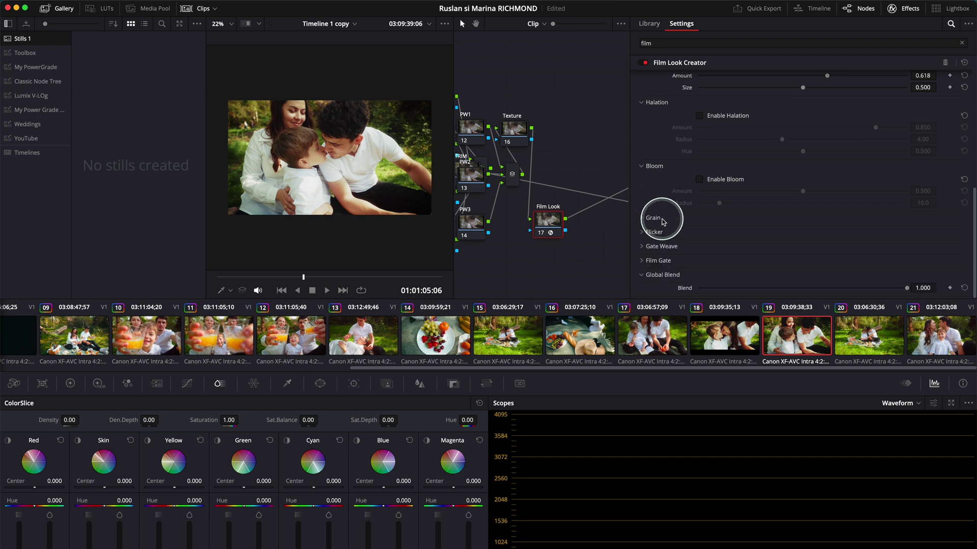
{"action": "left_click", "coordinate": [645, 218]}
{"action": "scroll", "coordinate": [667, 222], "scroll_direction": "down", "scroll_amount": 1}
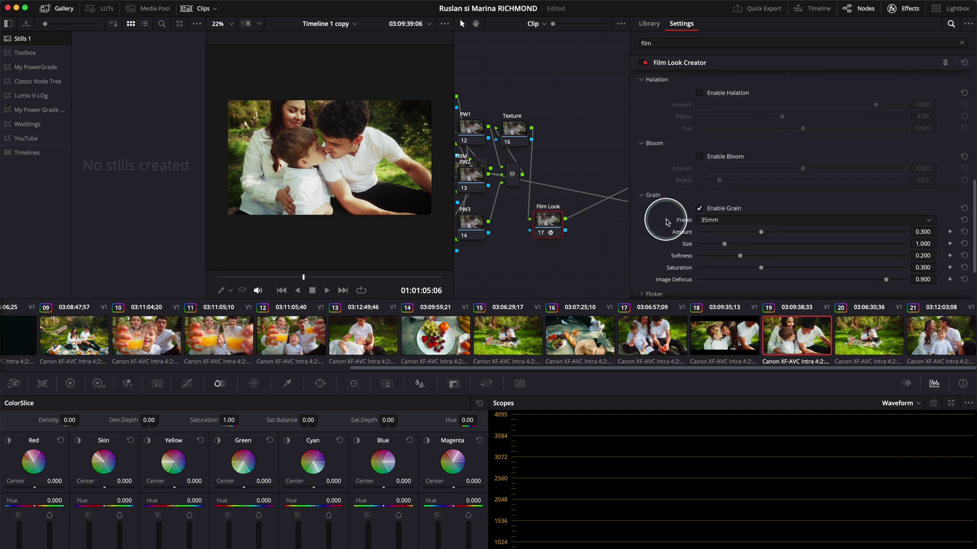
{"action": "left_click", "coordinate": [720, 220]}
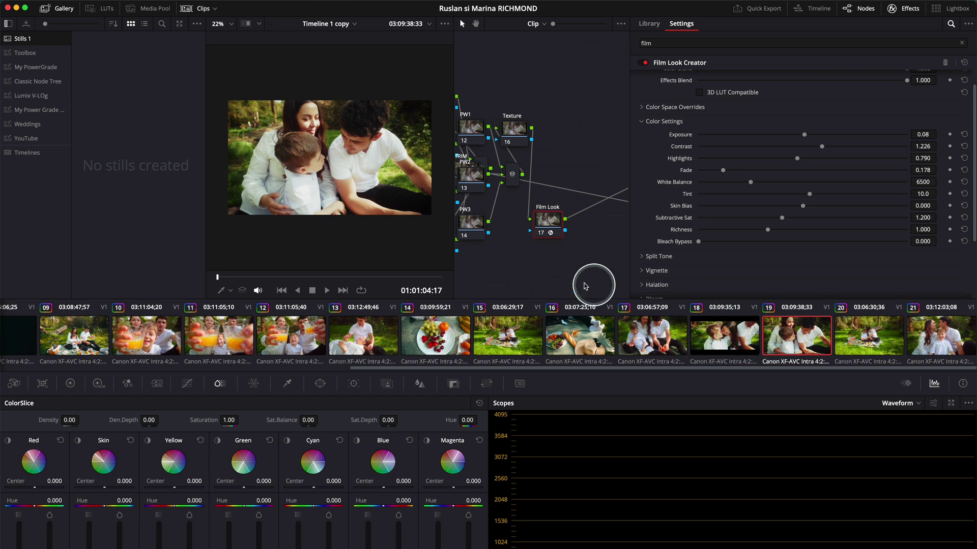
{"action": "left_click_drag", "start_coordinate": [220, 277], "coordinate": [250, 278]}
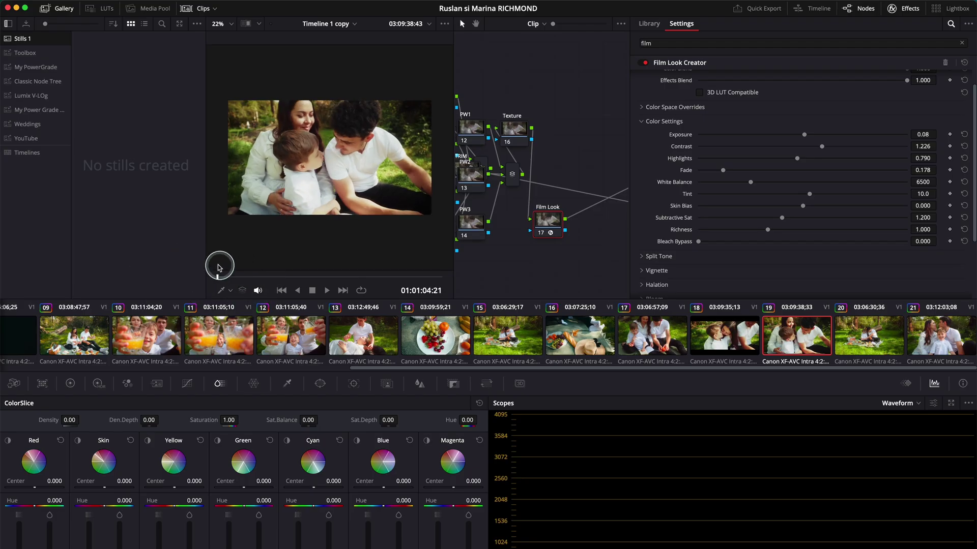
{"action": "left_click_drag", "start_coordinate": [552, 219], "coordinate": [563, 230]}
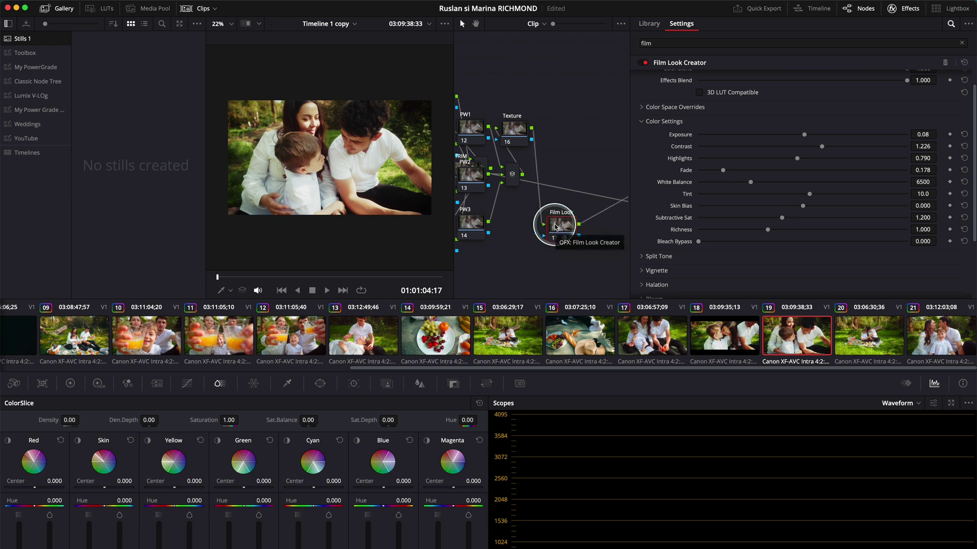
Switch to clip 18 and connect the Texture node's output into Film Look.
{"action": "left_click", "coordinate": [724, 335]}
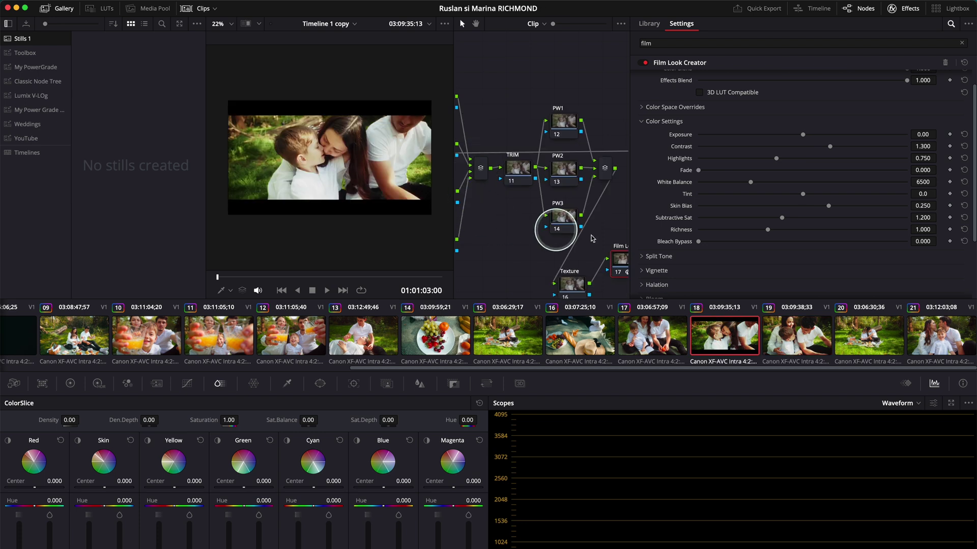
{"action": "scroll", "coordinate": [559, 244], "scroll_direction": "right", "scroll_amount": 3}
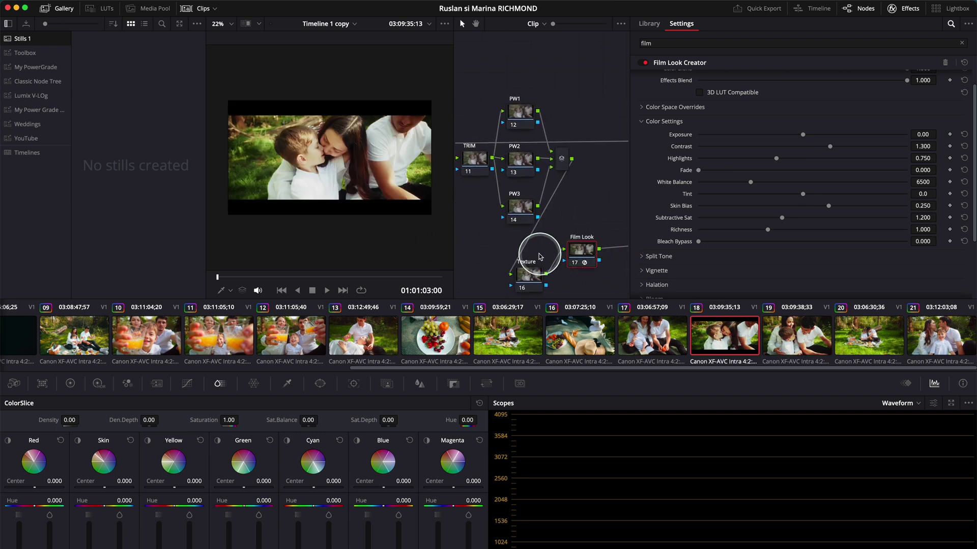
{"action": "left_click_drag", "start_coordinate": [578, 244], "coordinate": [587, 256]}
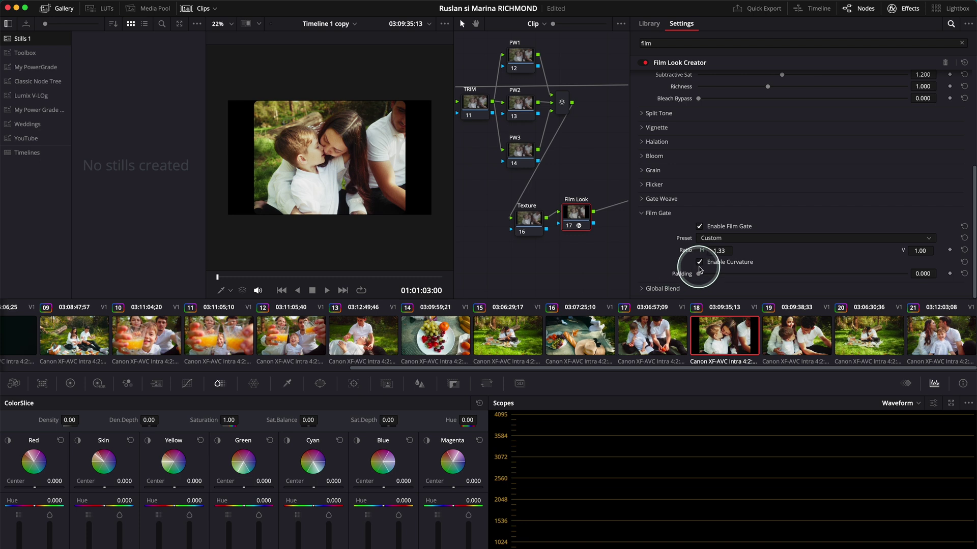
Try the 35mm Silent and Super 16mm gates, then set the film gate to 2.4 : 1.
{"action": "left_click", "coordinate": [721, 237]}
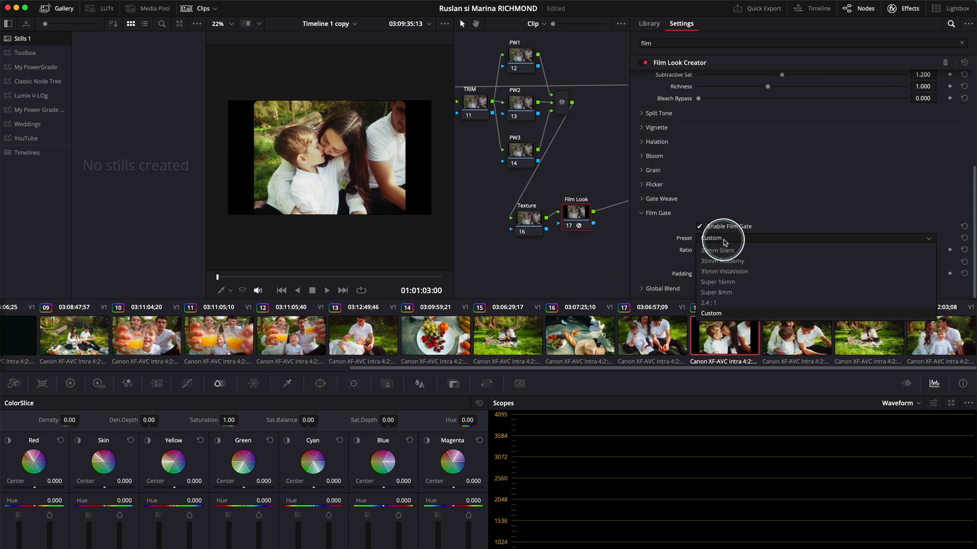
{"action": "left_click", "coordinate": [723, 251]}
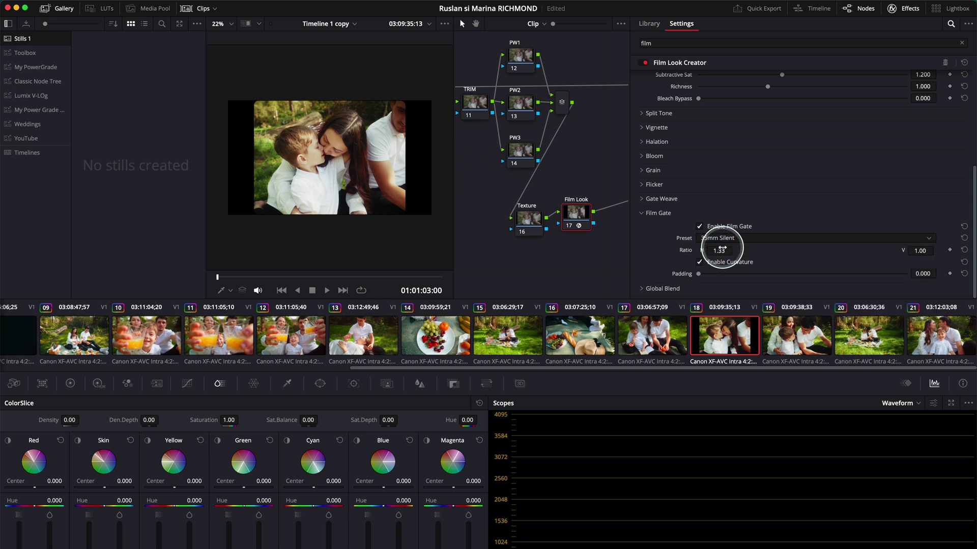
{"action": "left_click", "coordinate": [700, 238]}
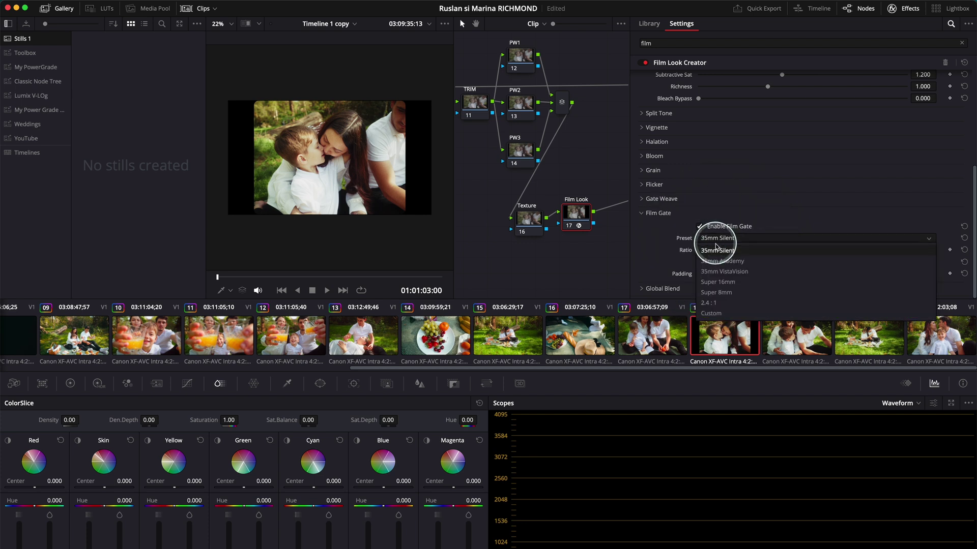
{"action": "left_click", "coordinate": [715, 282]}
{"action": "left_click", "coordinate": [720, 239]}
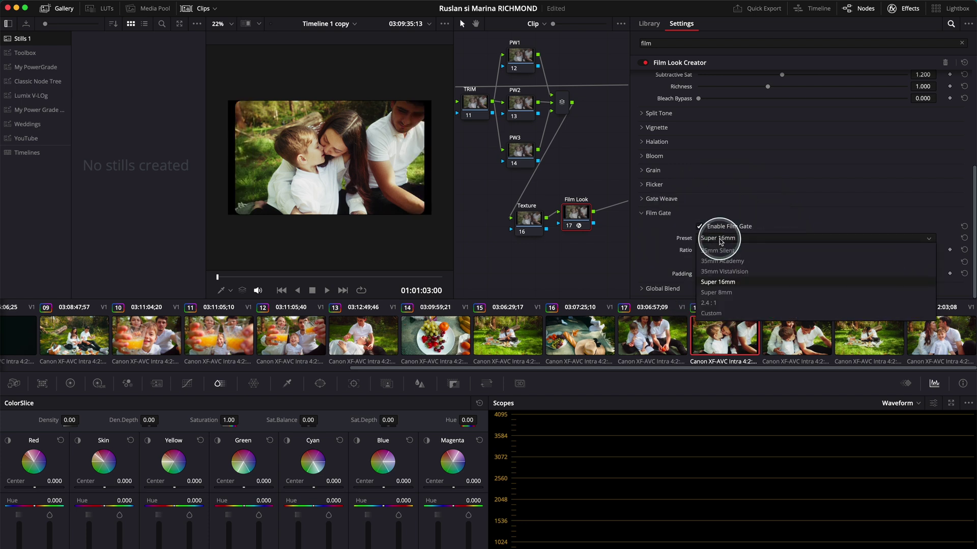
{"action": "left_click", "coordinate": [708, 303]}
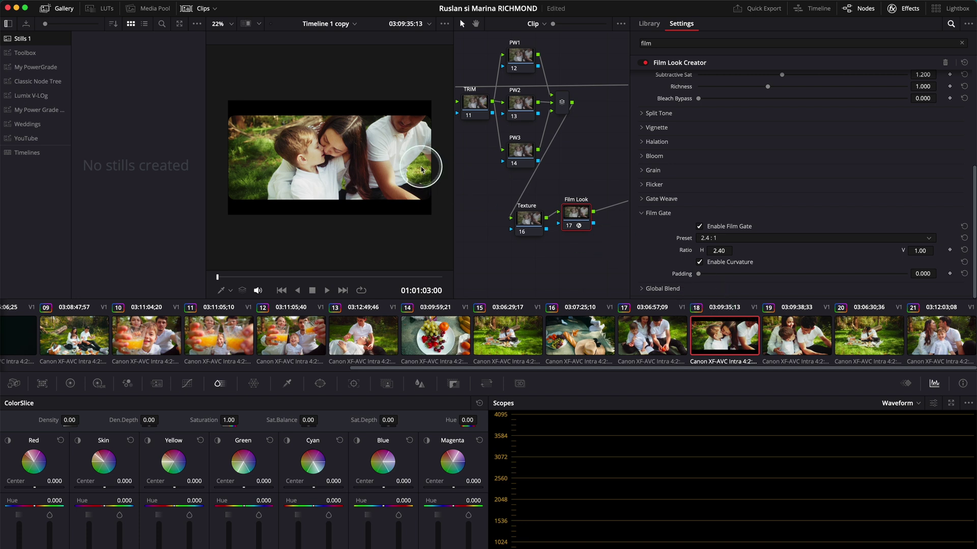
Compare the 2.4 : 1 film gate on and off, leaving padding at 0.000 and curvature off.
{"action": "mouse_move", "coordinate": [244, 275]}
{"action": "left_mouse_down"}
{"action": "mouse_move", "coordinate": [270, 276]}
{"action": "mouse_move", "coordinate": [241, 277]}
{"action": "left_mouse_up"}
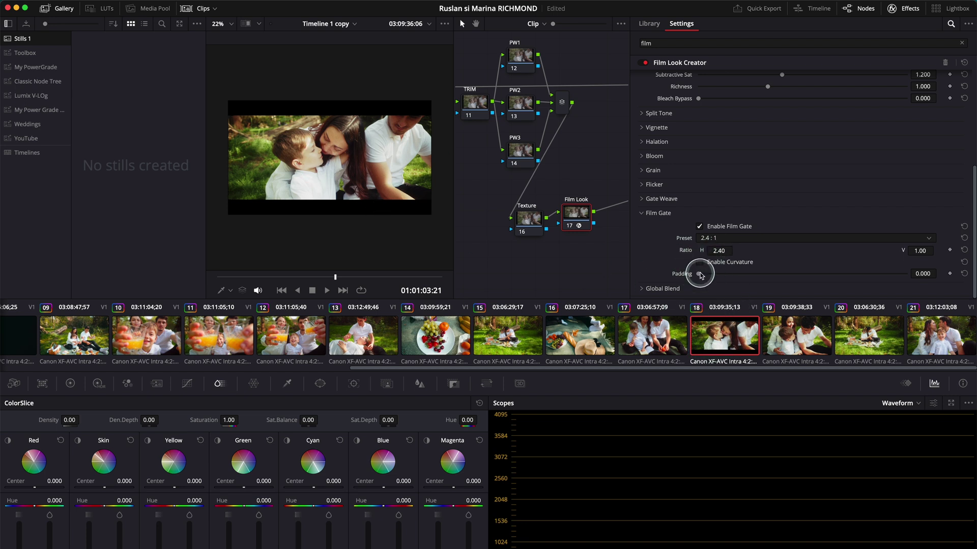
{"action": "mouse_move", "coordinate": [701, 274]}
{"action": "left_mouse_down"}
{"action": "mouse_move", "coordinate": [809, 280]}
{"action": "mouse_move", "coordinate": [704, 283]}
{"action": "left_mouse_up"}
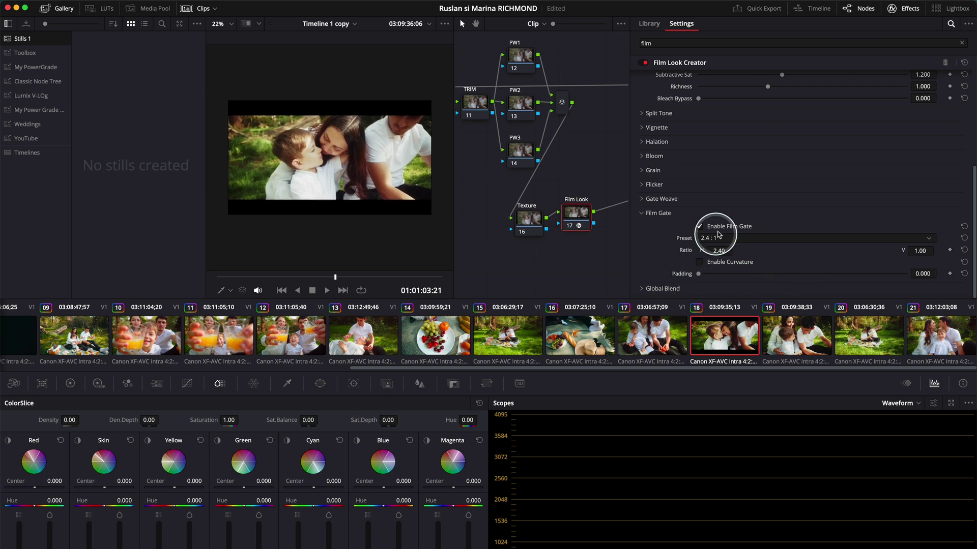
{"action": "left_click", "coordinate": [702, 226]}
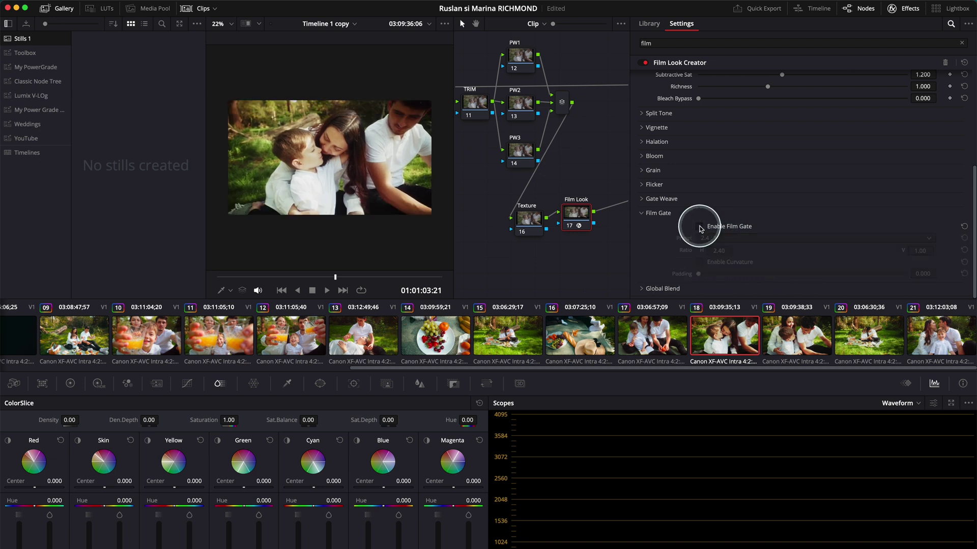
{"action": "left_click", "coordinate": [701, 227]}
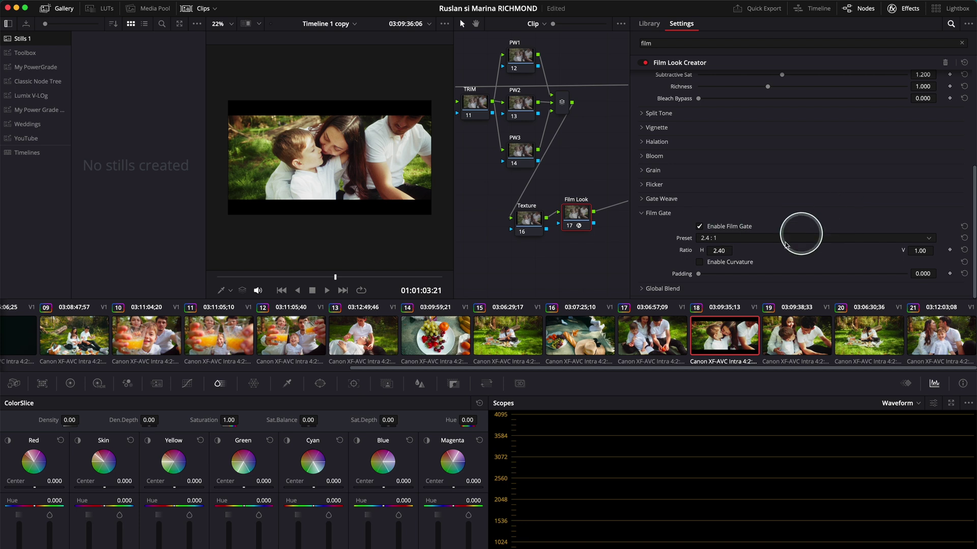
Try out Gate Weave amount settings (up to 0.529), then switch Gate Weave off.
{"action": "left_click", "coordinate": [642, 201]}
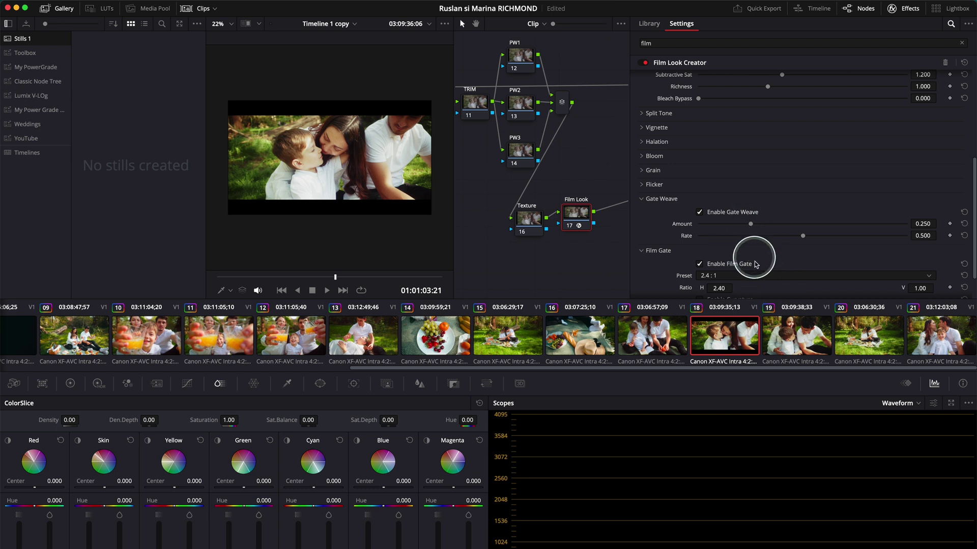
{"action": "left_click_drag", "start_coordinate": [799, 224], "coordinate": [760, 236]}
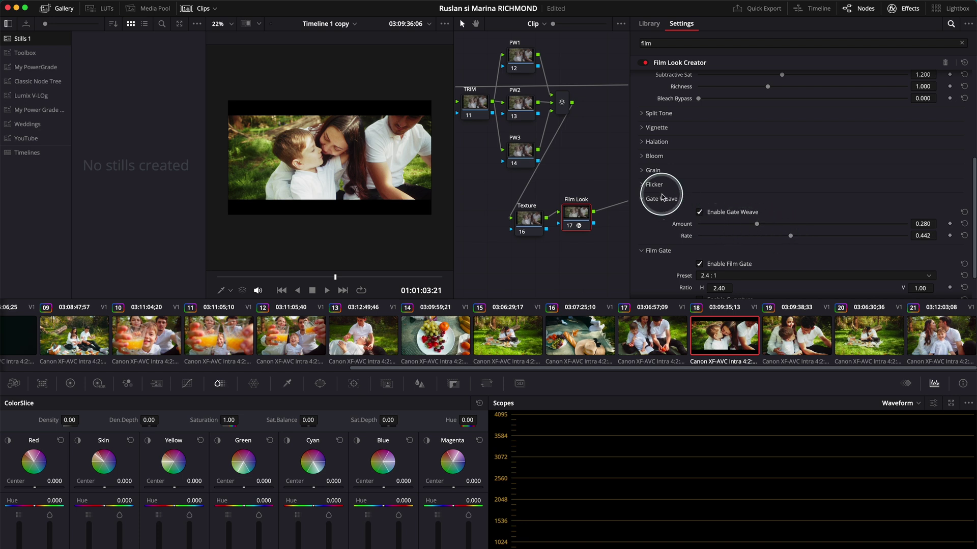
{"action": "left_click_drag", "start_coordinate": [757, 224], "coordinate": [808, 224]}
{"action": "left_click", "coordinate": [707, 212]}
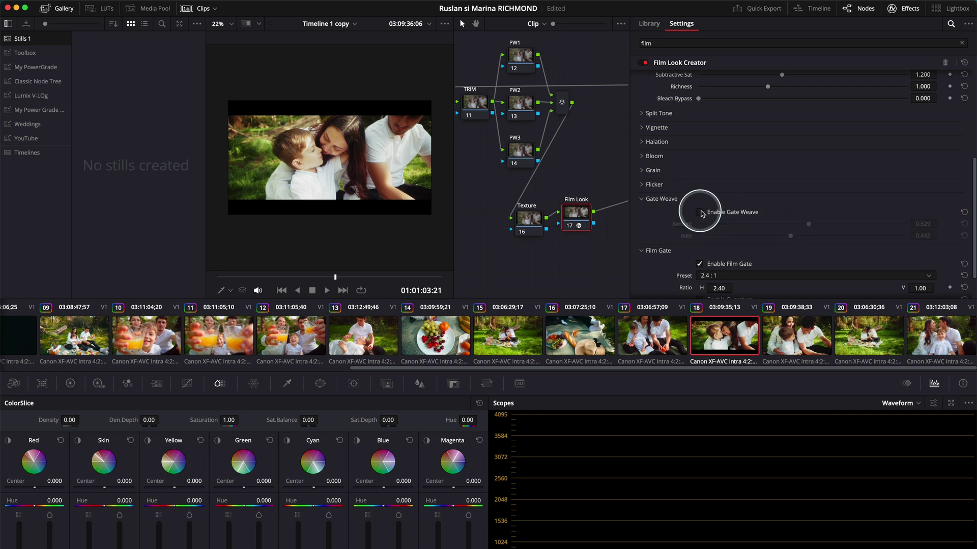
Toggle film gate curvature, expand Global Blend, and switch the film gate off to remove the letterbox.
{"action": "scroll", "coordinate": [687, 245], "scroll_direction": "down", "scroll_amount": 2}
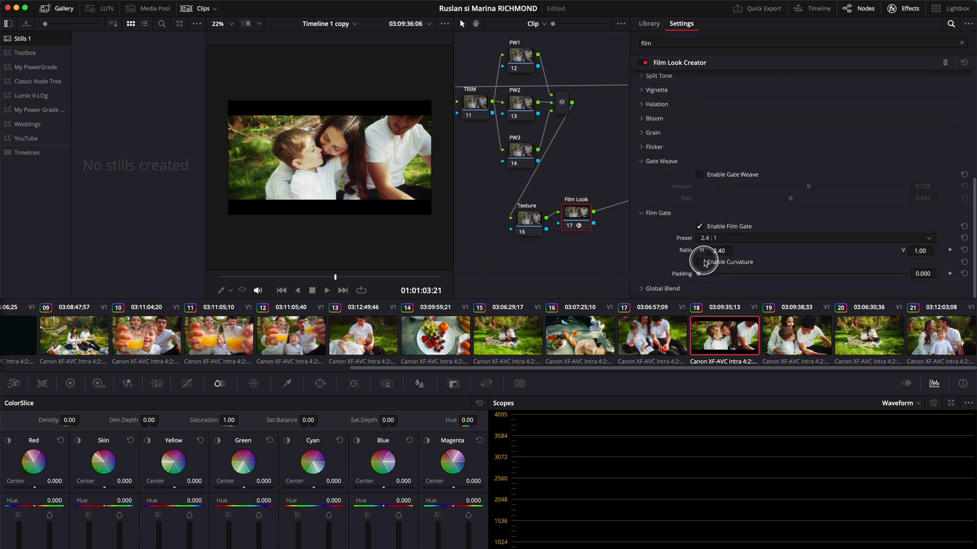
{"action": "left_click", "coordinate": [700, 262]}
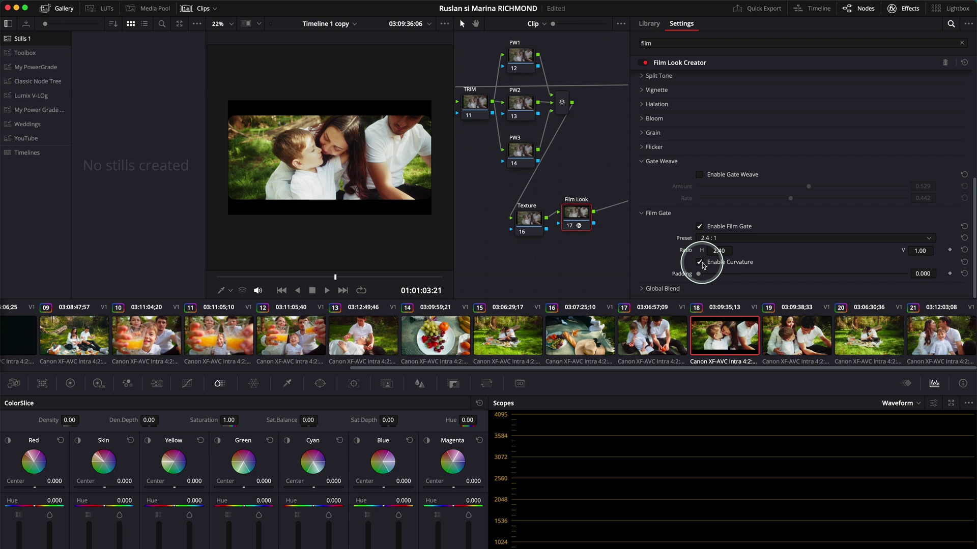
{"action": "left_click", "coordinate": [640, 288]}
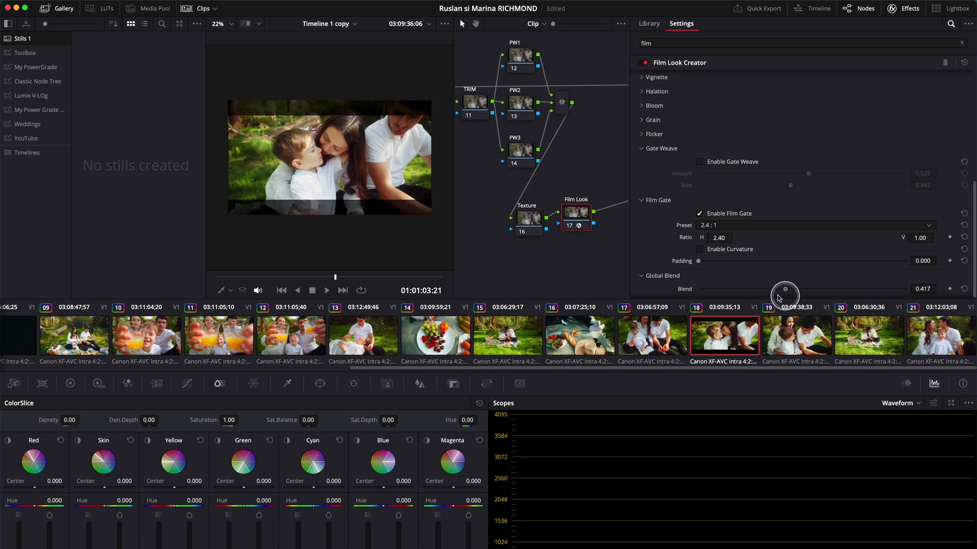
{"action": "left_click", "coordinate": [700, 213]}
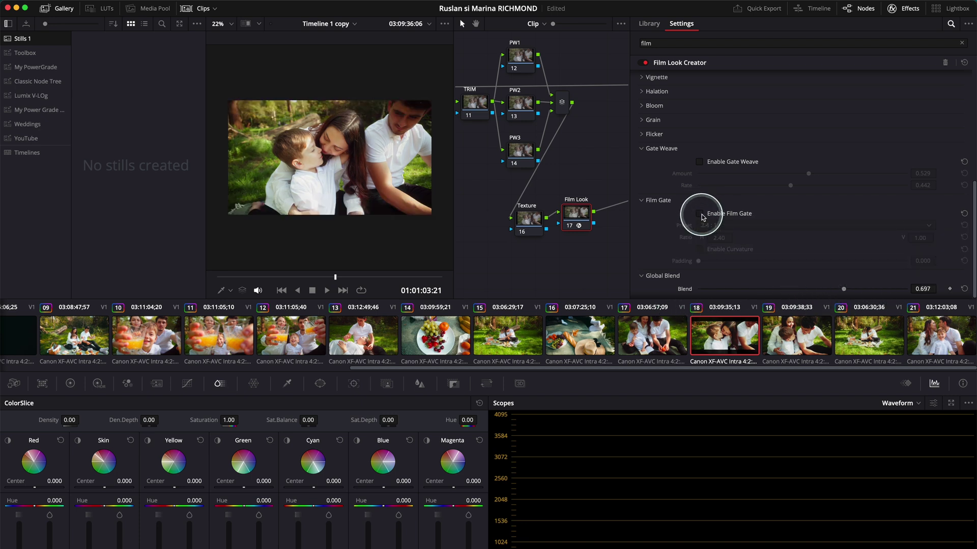